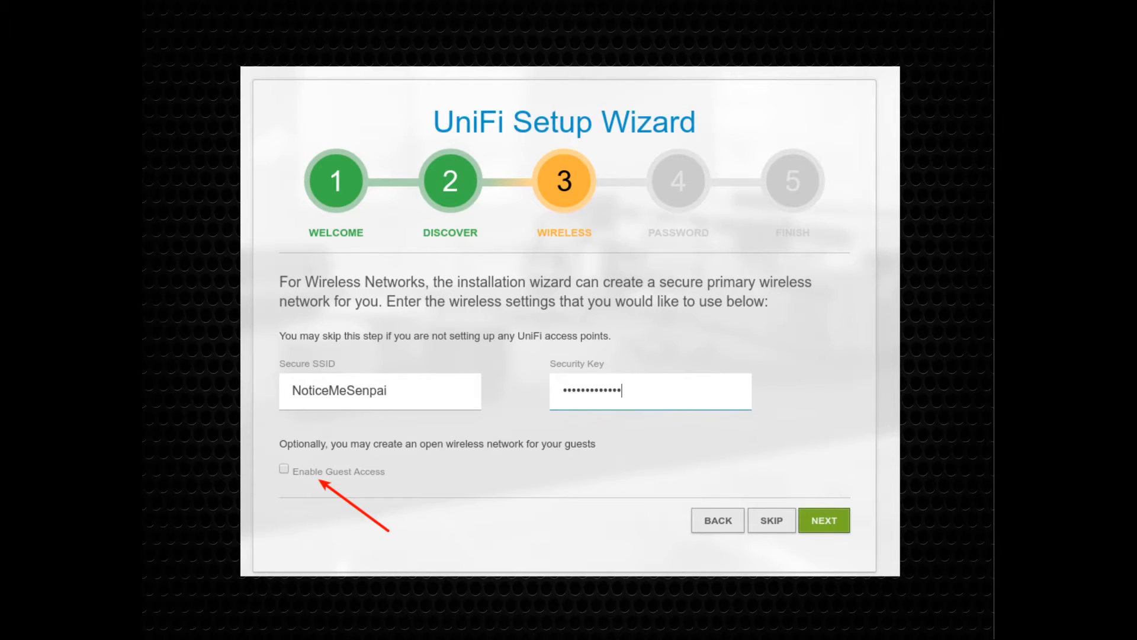
# - Confirm the NoticeMeSenpai wireless network with its security key and advance to the admin password step
pyautogui.press('Return')
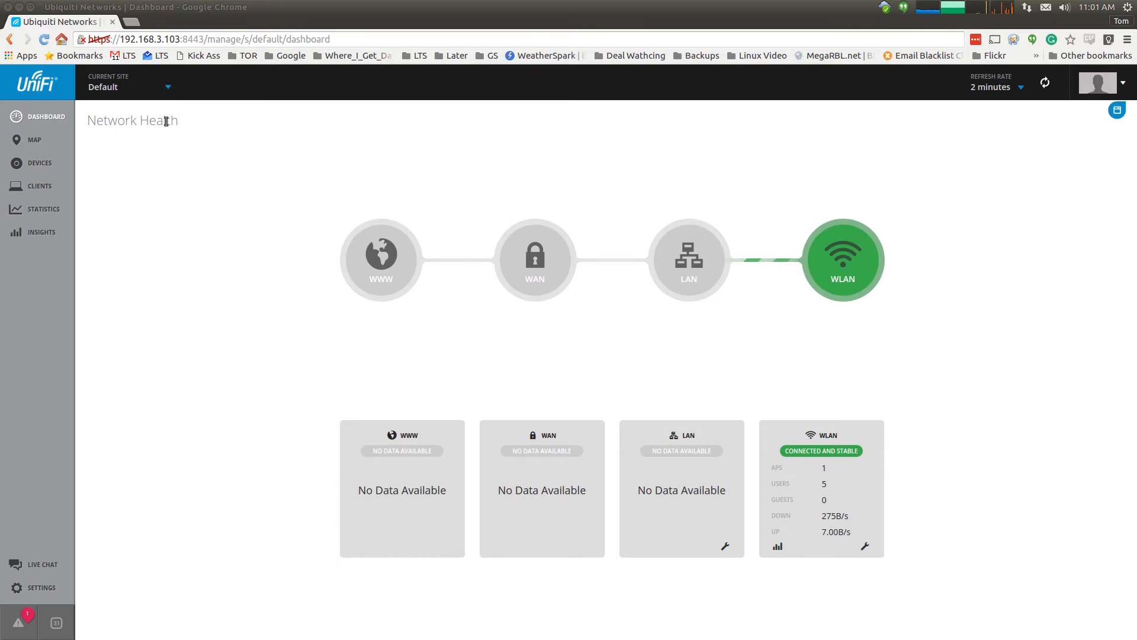
# - Drag the unplaced access point onto the floor plan's lower-left room
pyautogui.click(34, 139)
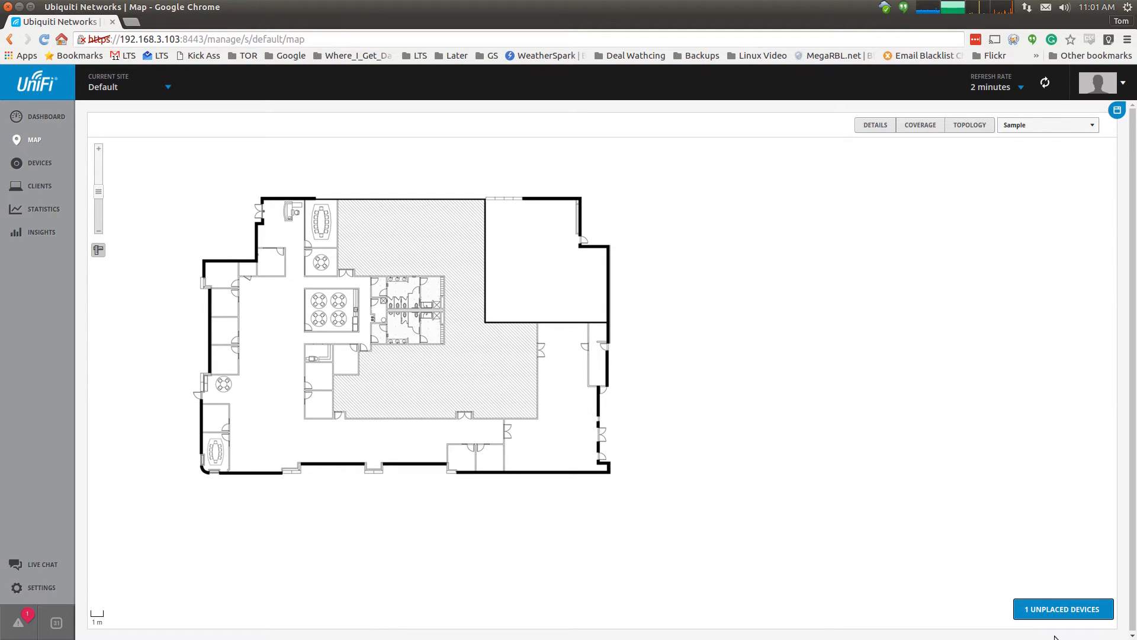
pyautogui.click(1064, 613)
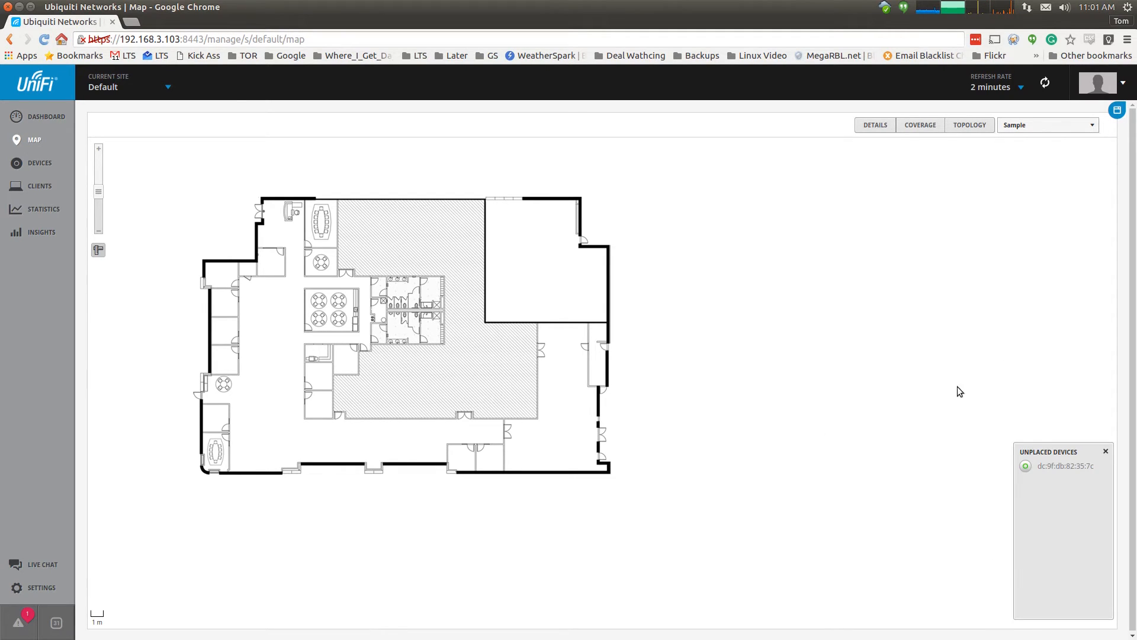
pyautogui.click(1052, 468)
pyautogui.moveTo(1052, 468); pyautogui.dragTo(273, 421)
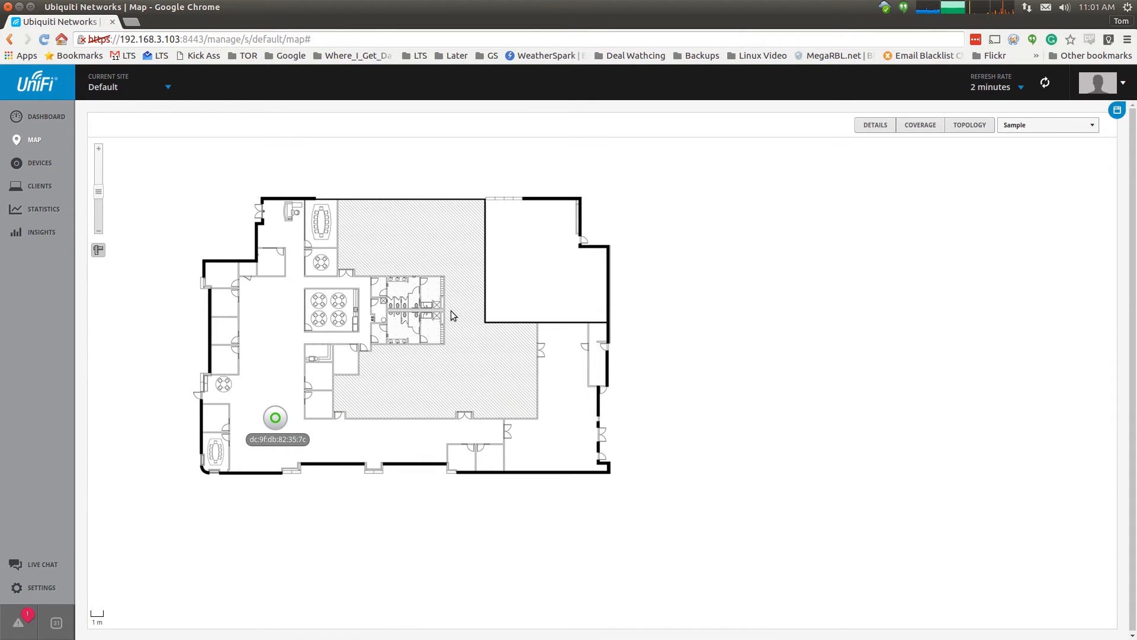
# - Display the access point's wireless coverage heatmap on the floor plan
pyautogui.rightClick(279, 425)
pyautogui.click(288, 367)
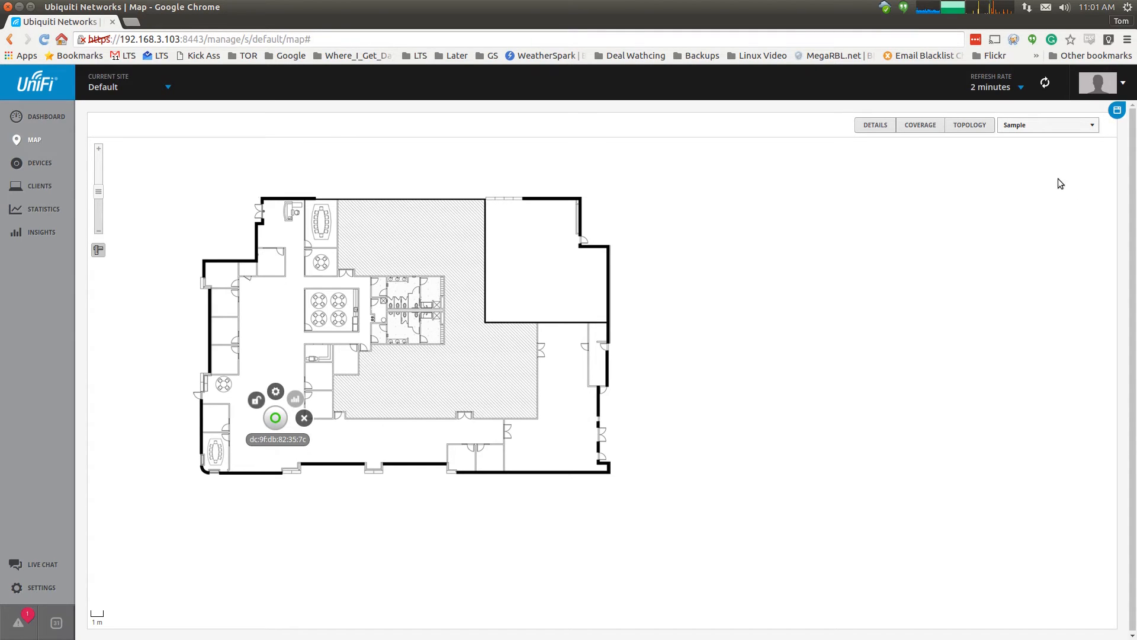
pyautogui.click(912, 131)
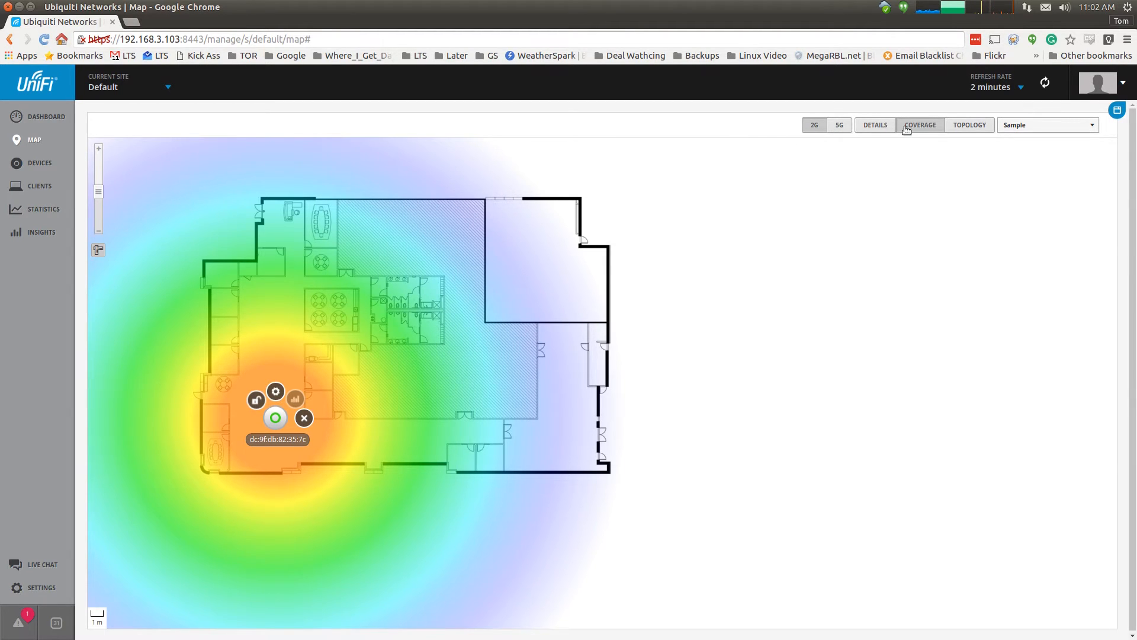
# - Preview coverage with the AP at the plan centre, then return it lower-left with the heatmap off
pyautogui.moveTo(274, 430)
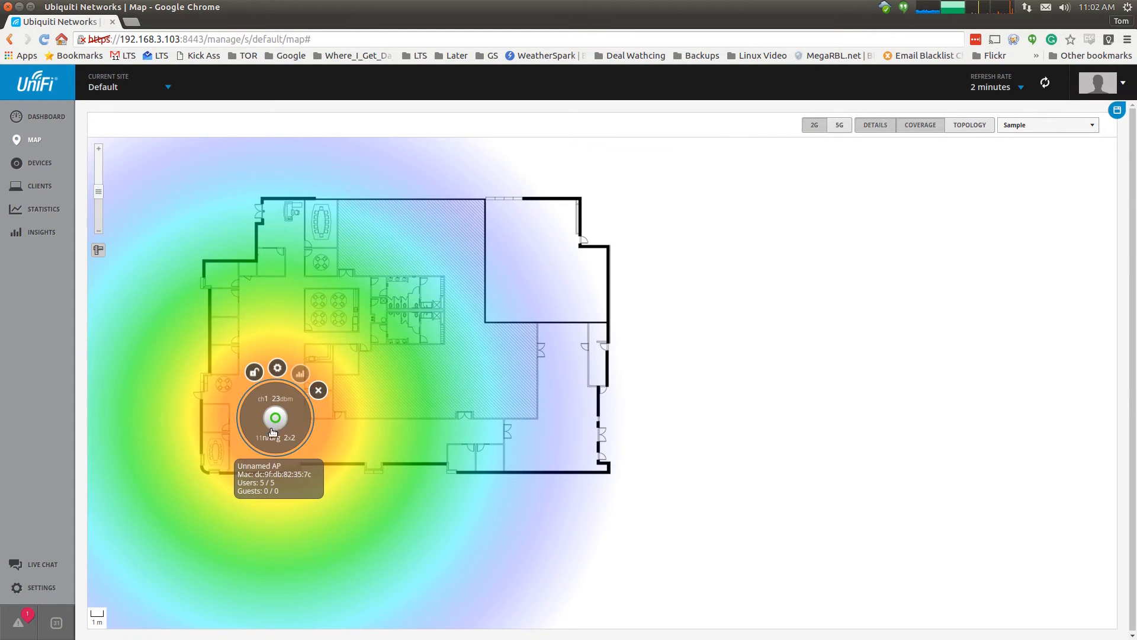
pyautogui.moveTo(275, 429); pyautogui.dragTo(463, 384)
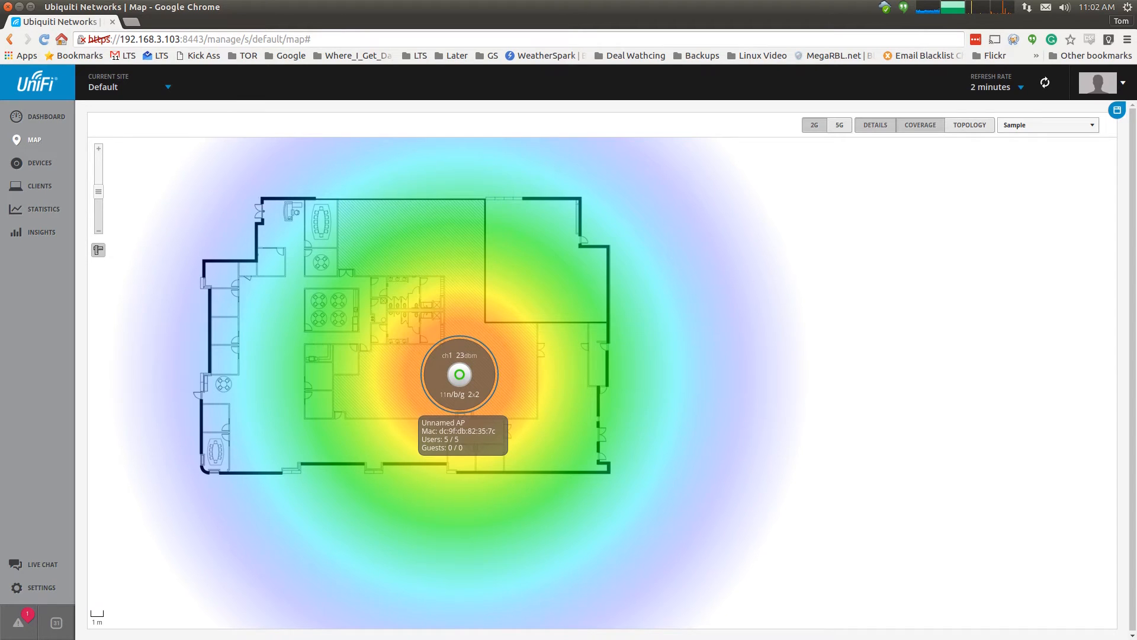
pyautogui.click(1066, 129)
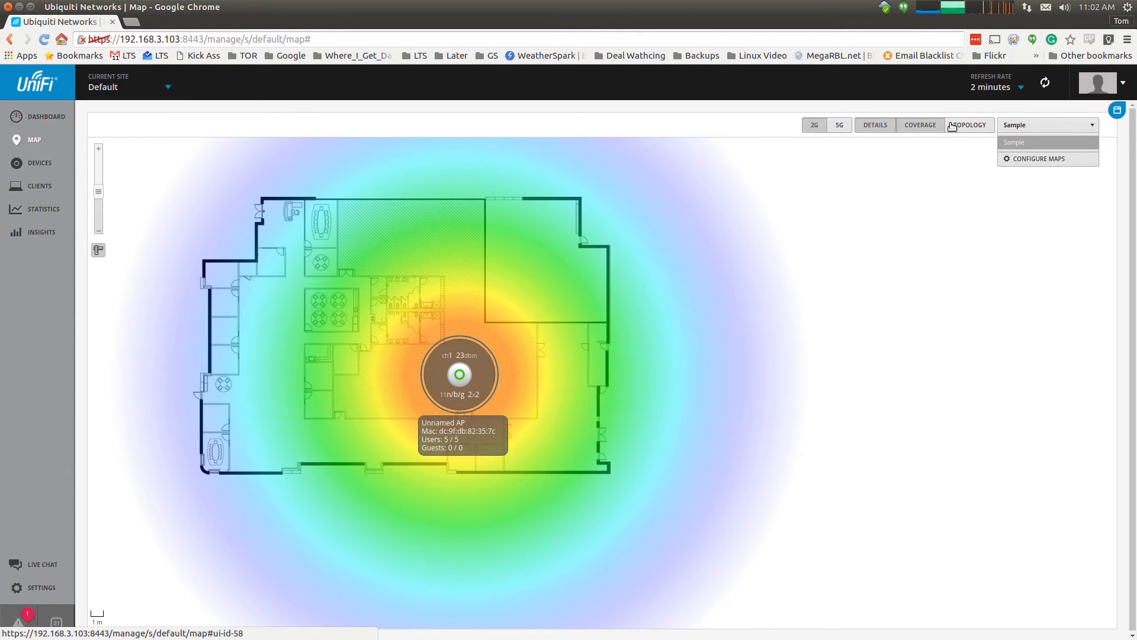
pyautogui.click(910, 126)
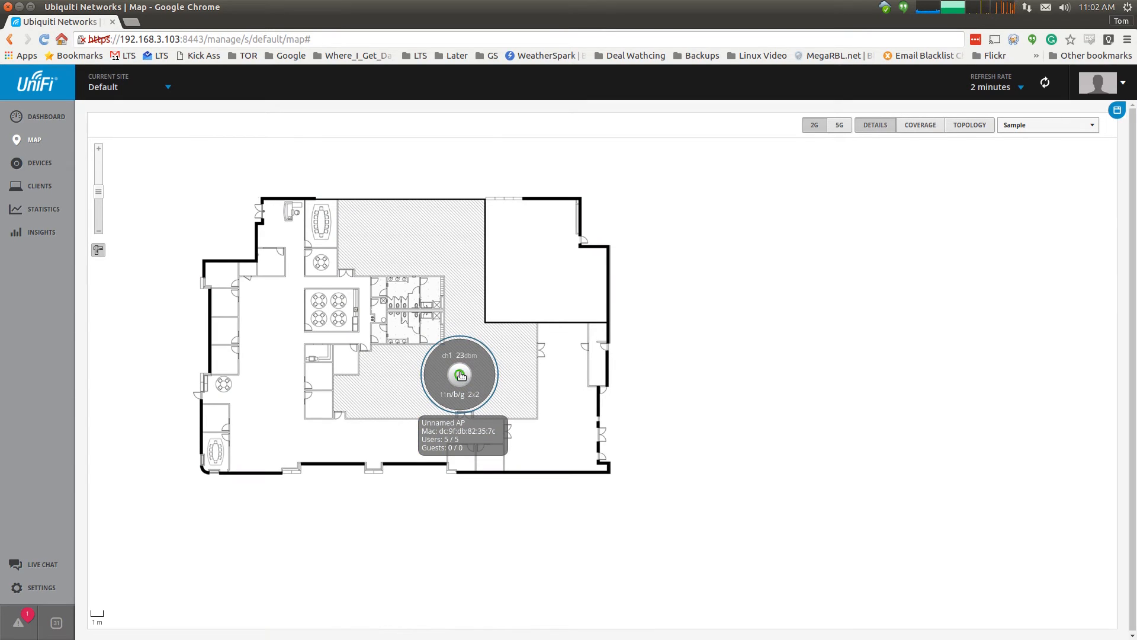
pyautogui.moveTo(467, 377)
pyautogui.mouseDown()
pyautogui.moveTo(276, 421)
pyautogui.moveTo(277, 433)
pyautogui.mouseUp()
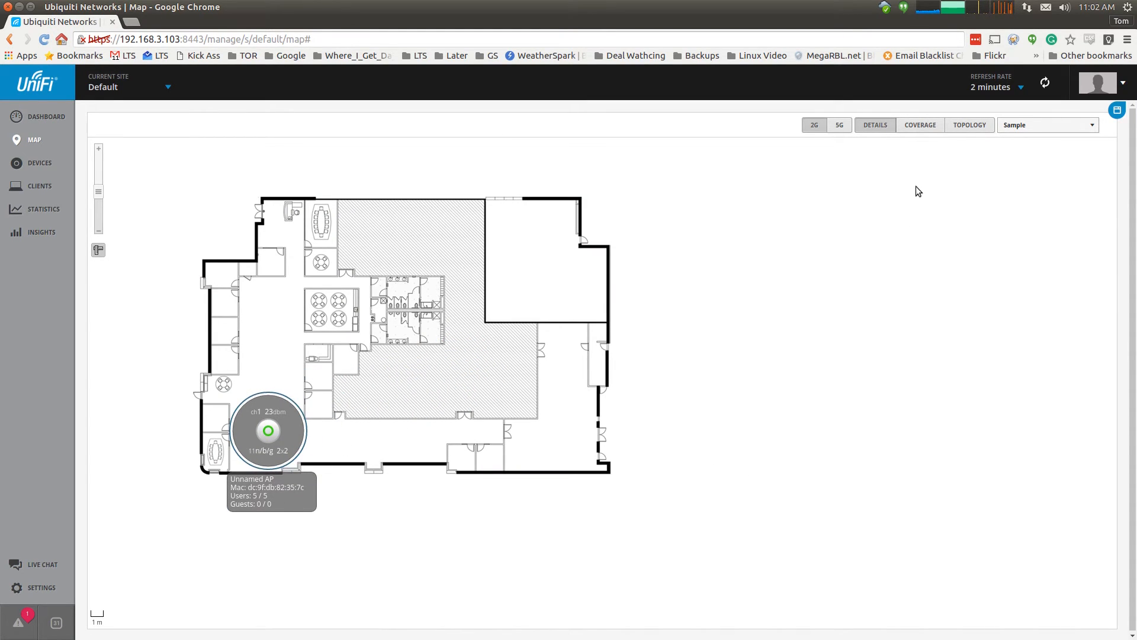
pyautogui.click(919, 130)
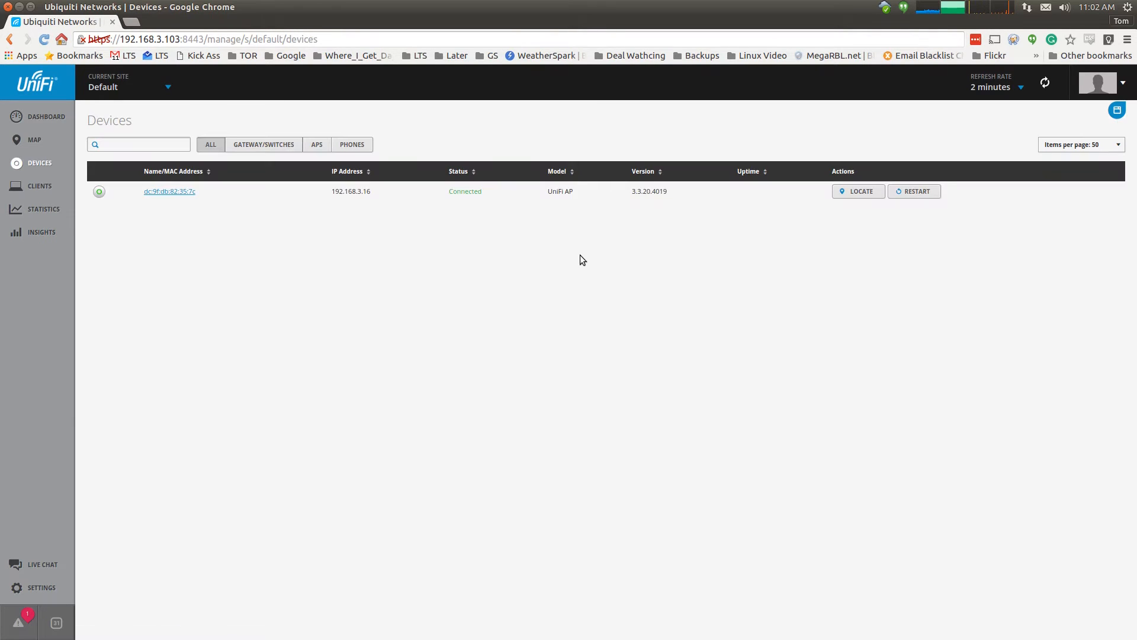
# - Locate the access point, open its properties to set the alias Tomz, and view the devices list
pyautogui.click(845, 195)
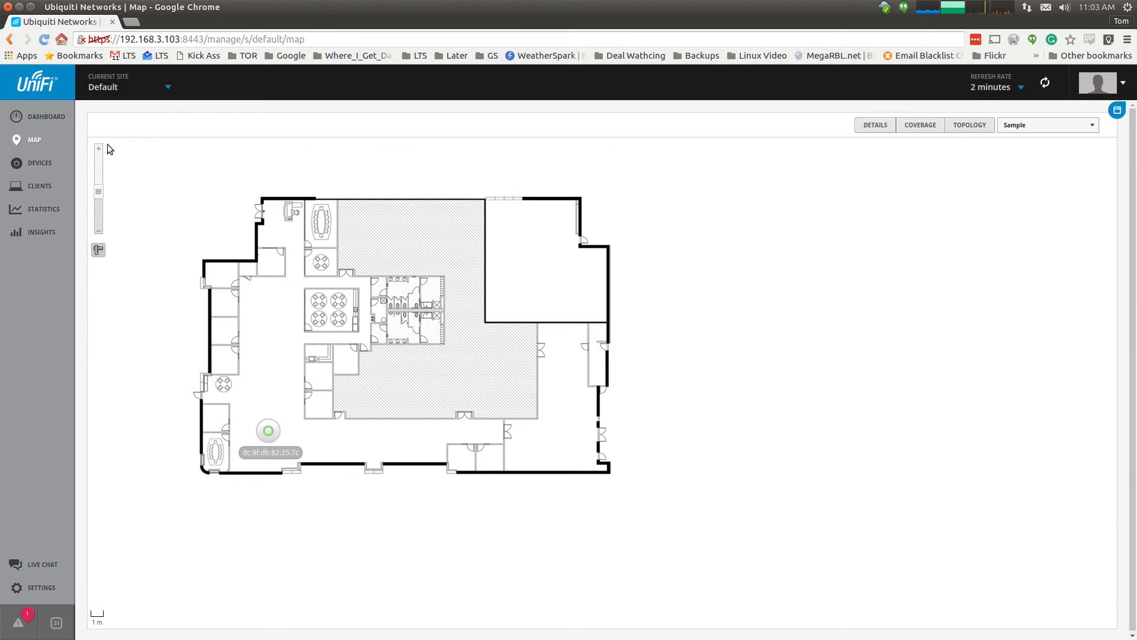
pyautogui.click(258, 426)
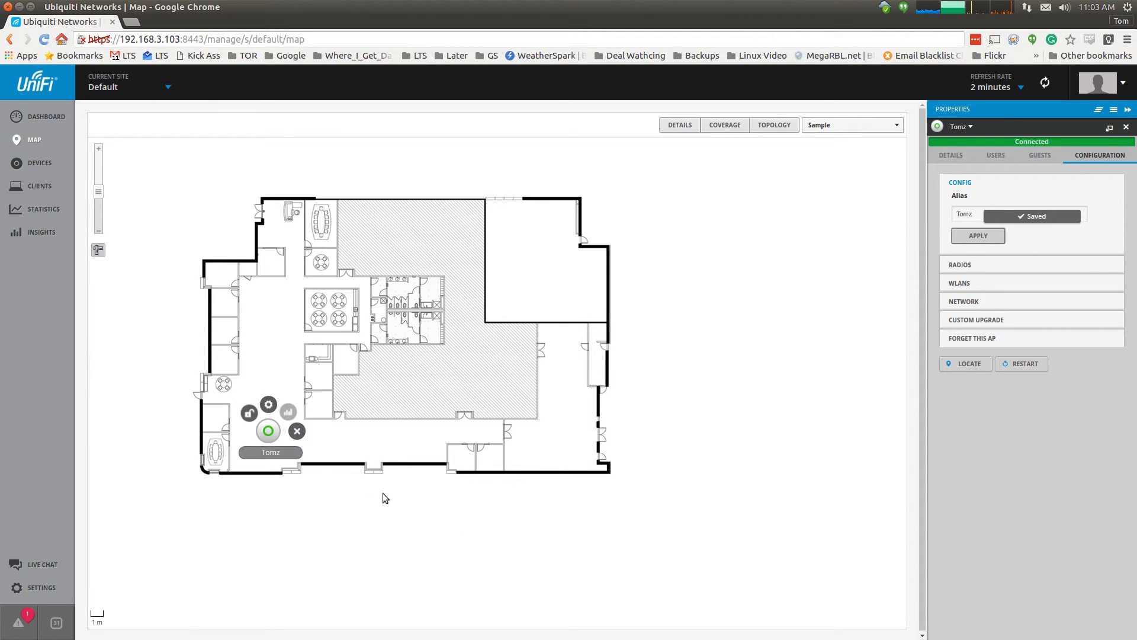
pyautogui.click(39, 163)
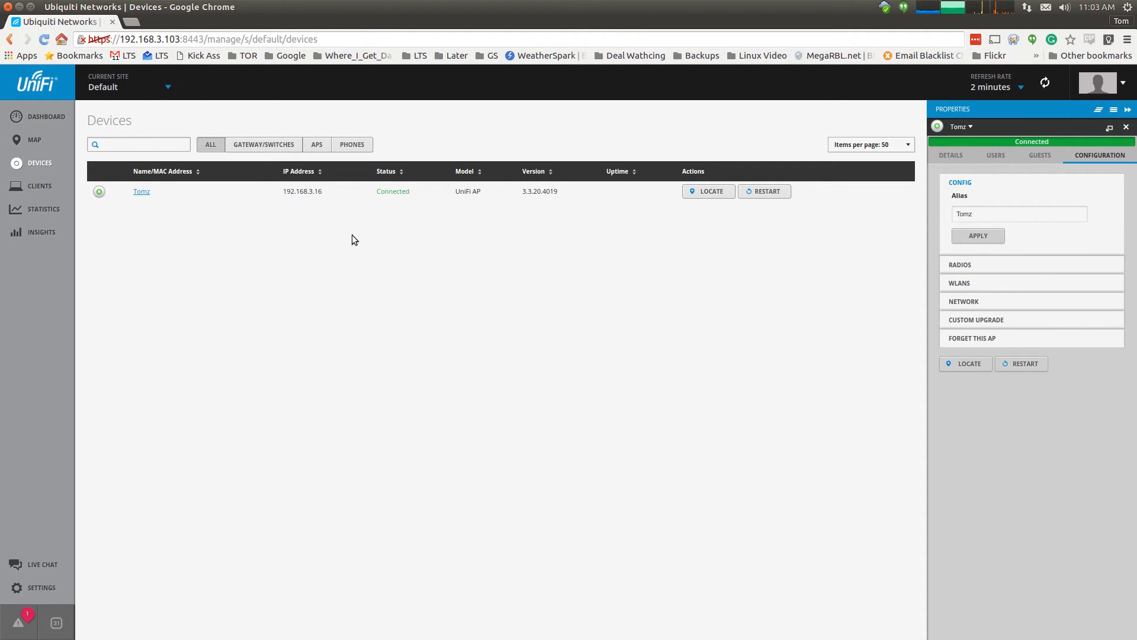
# - Review the Clients, Statistics and Known Clients insights pages, then go back to the dashboard
pyautogui.click(48, 185)
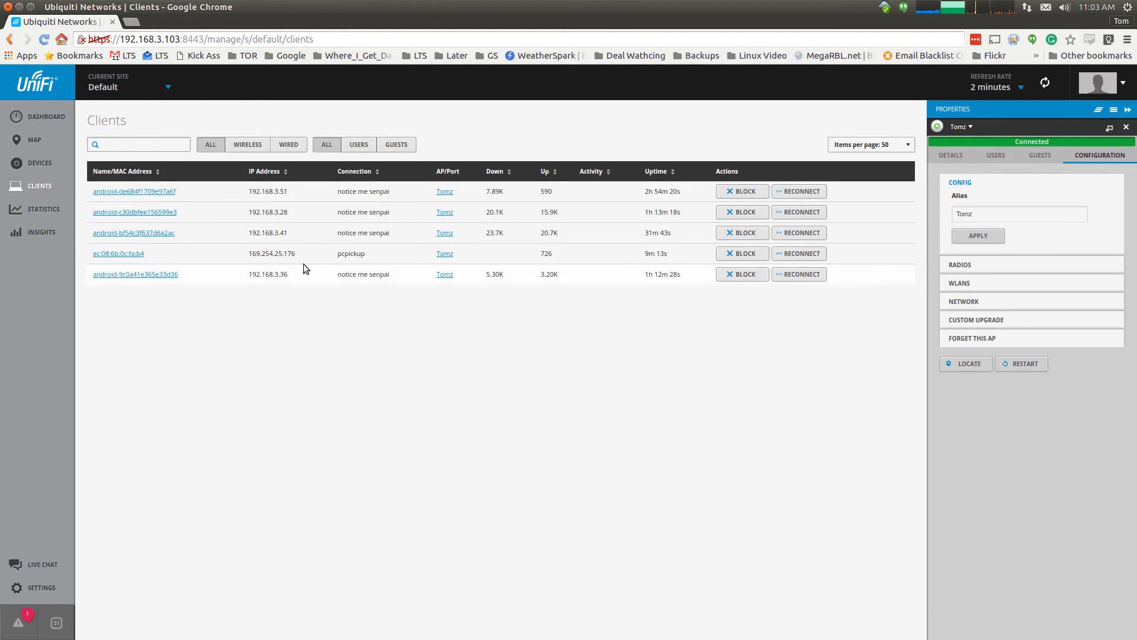
pyautogui.click(43, 209)
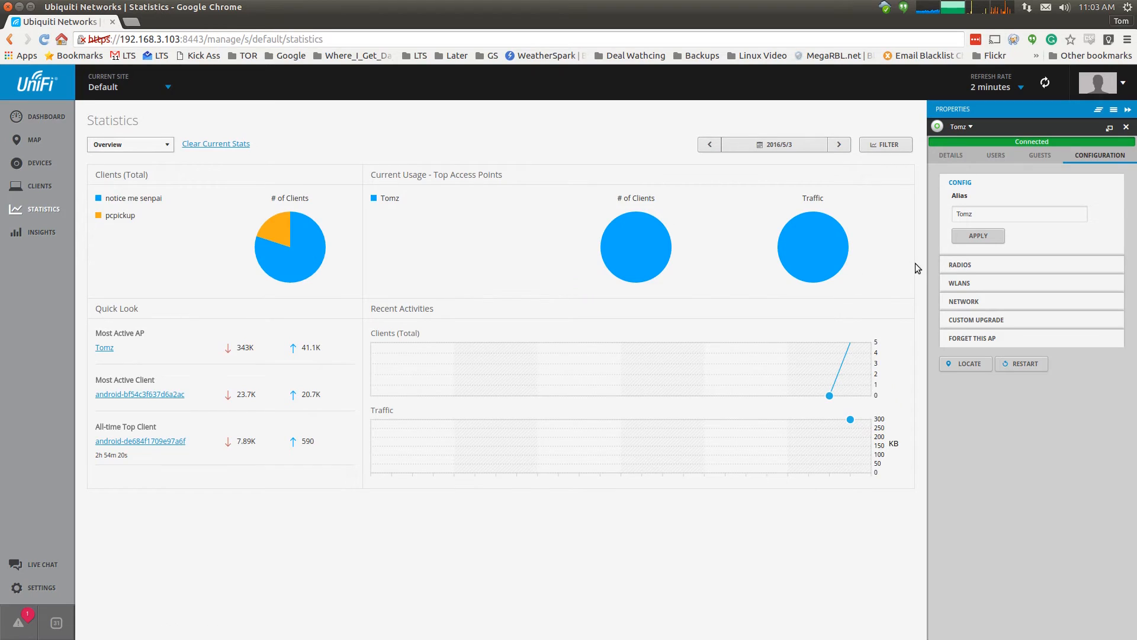
pyautogui.moveTo(293, 229)
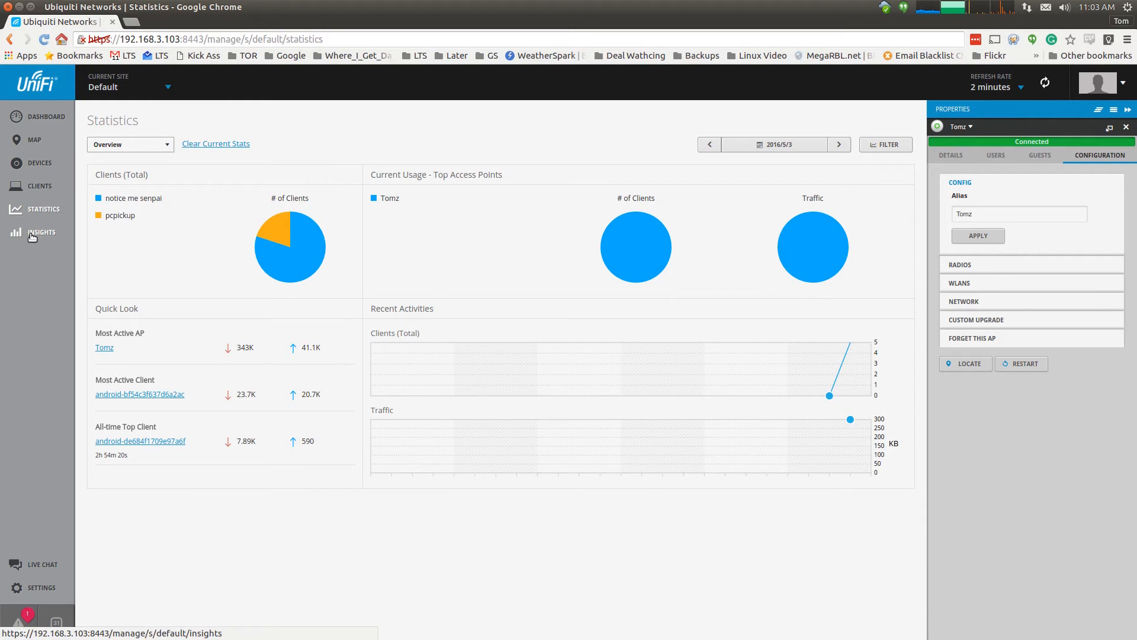
pyautogui.click(32, 236)
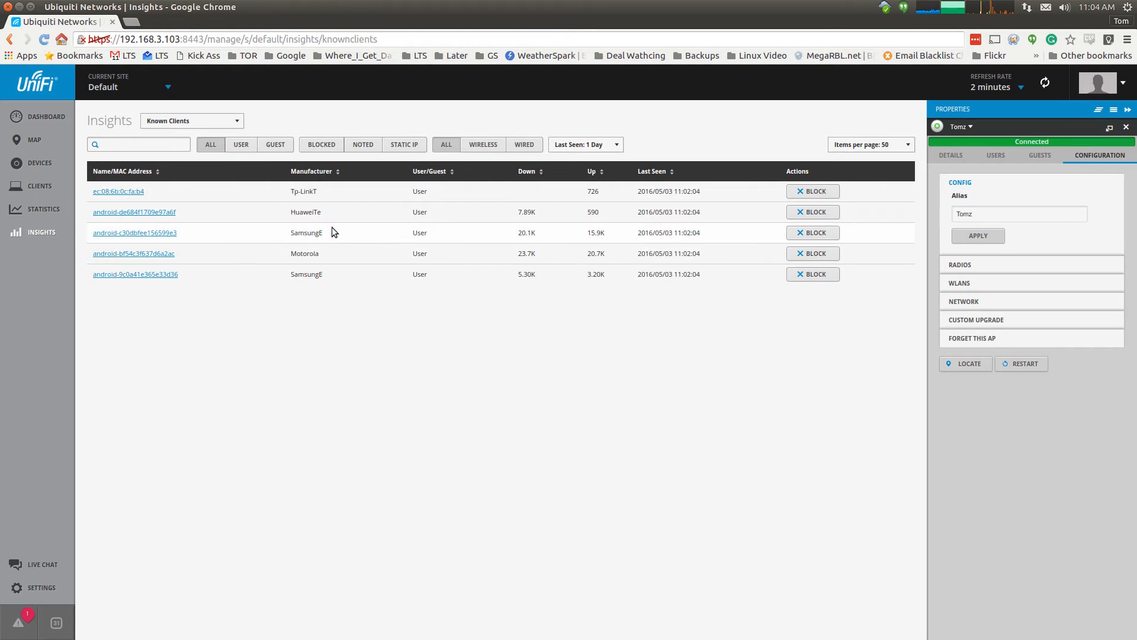
pyautogui.click(34, 119)
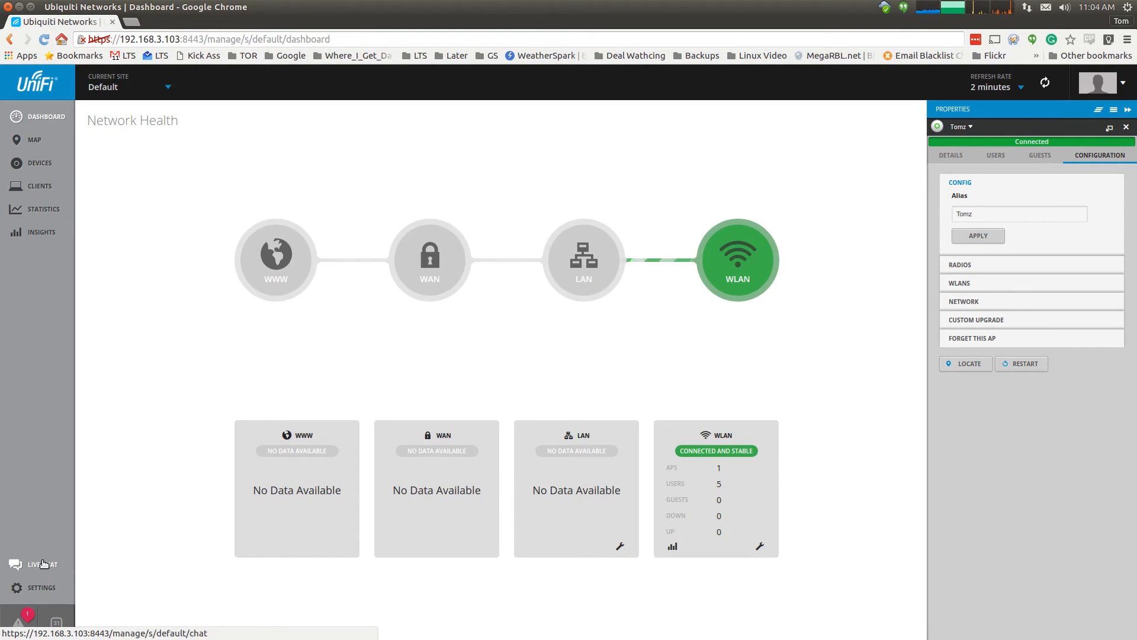
# - Open the Live Chat 'Have a Question?' form and drag it to the centre and back lower-left
pyautogui.click(43, 563)
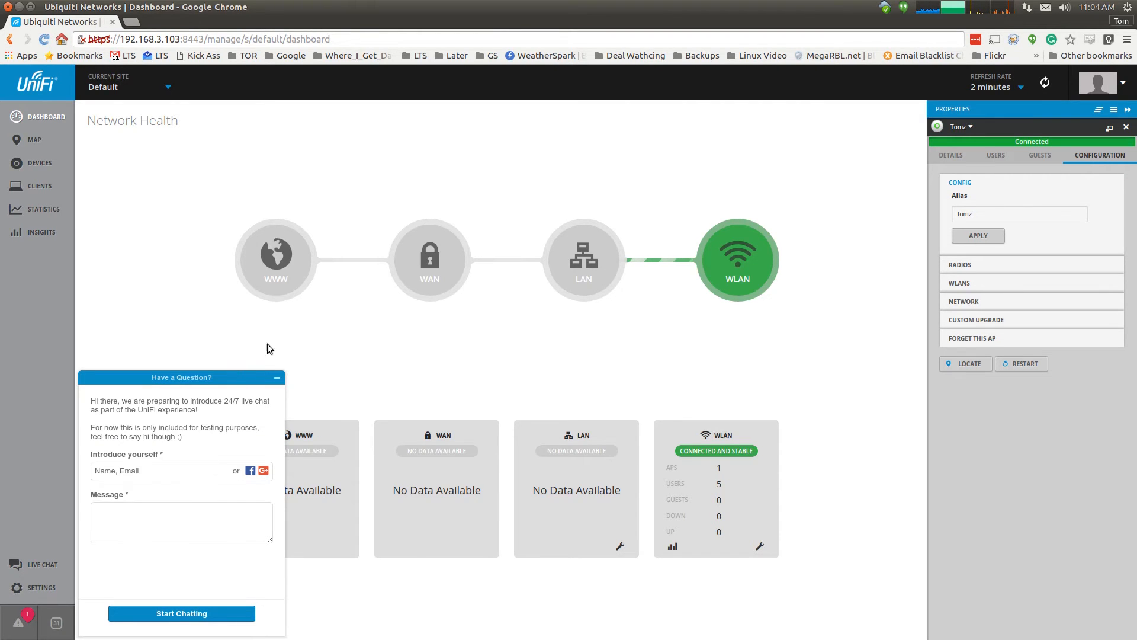
pyautogui.moveTo(178, 377); pyautogui.dragTo(760, 165)
pyautogui.click(671, 318)
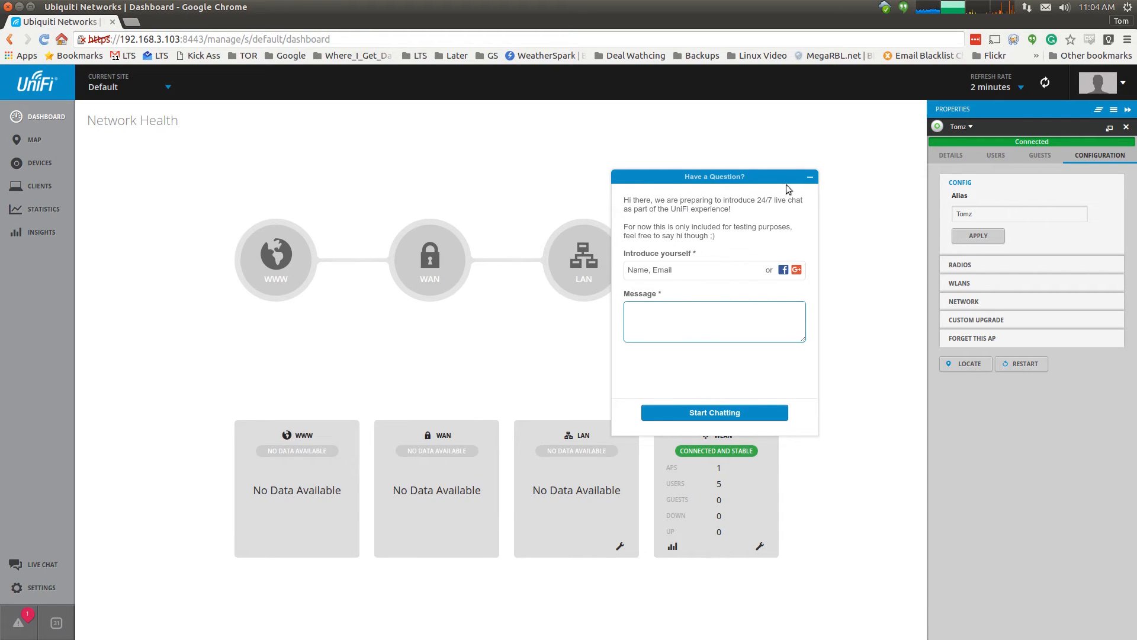
pyautogui.moveTo(783, 175); pyautogui.dragTo(254, 347)
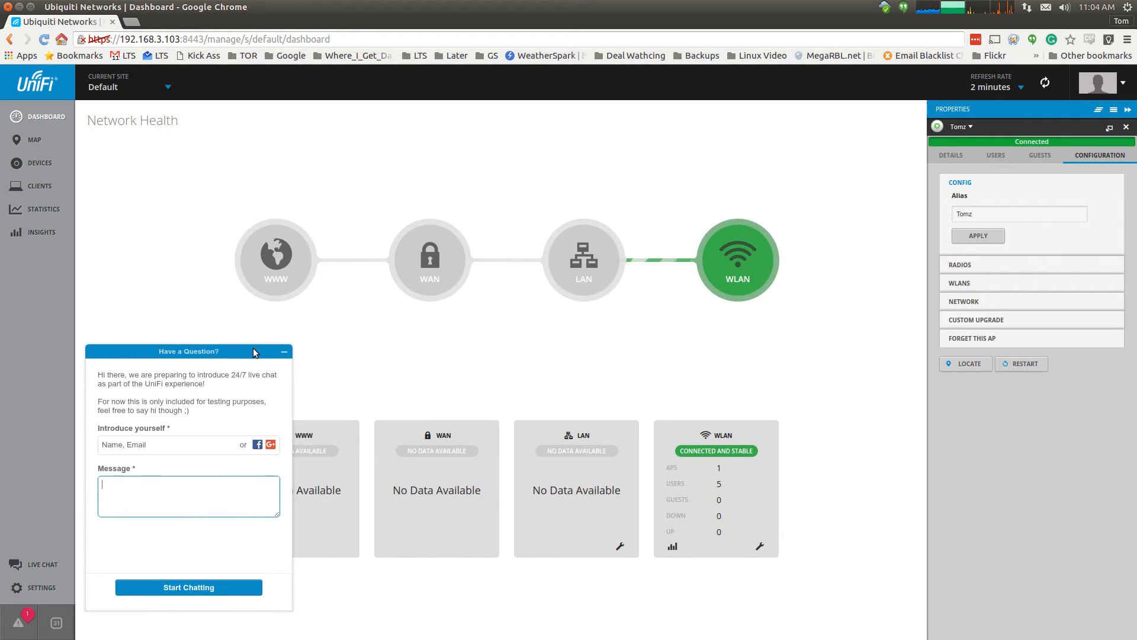
pyautogui.rightClick(254, 347)
pyautogui.click(201, 357)
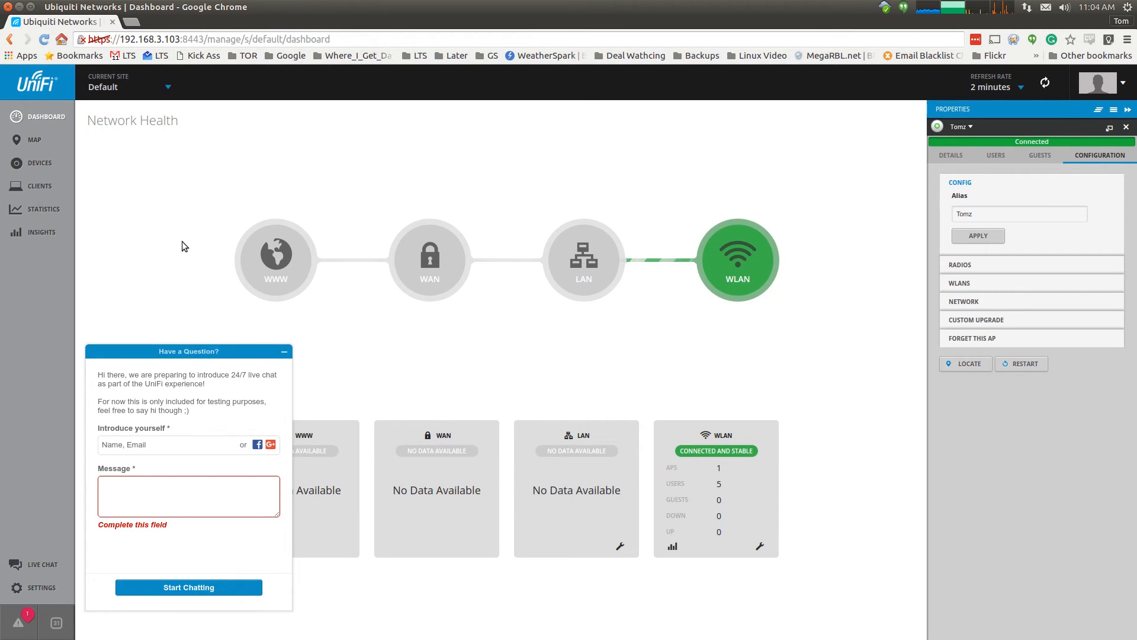
pyautogui.click(40, 587)
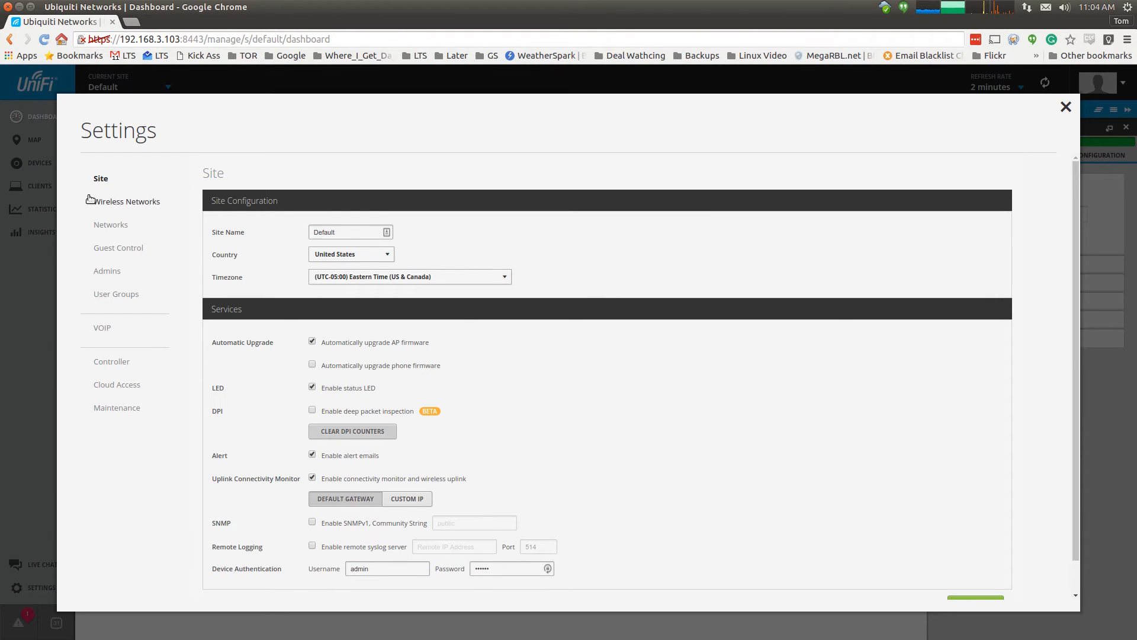
# - Create a new wireless network named 'test' with WPA-Personal security and enter its security key
pyautogui.click(122, 202)
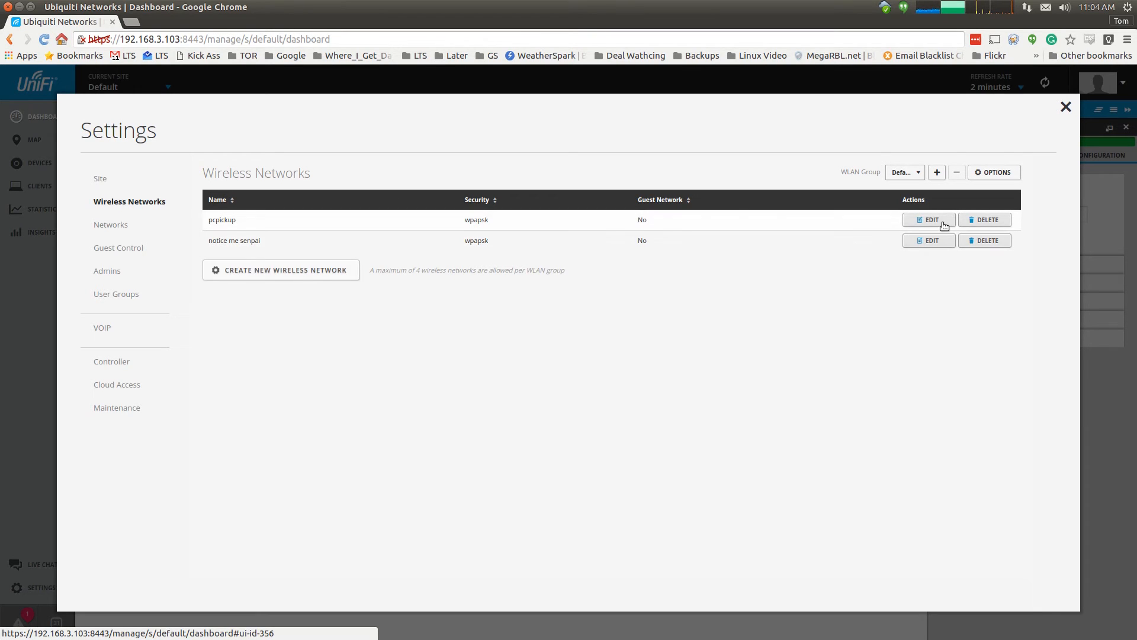
pyautogui.click(322, 271)
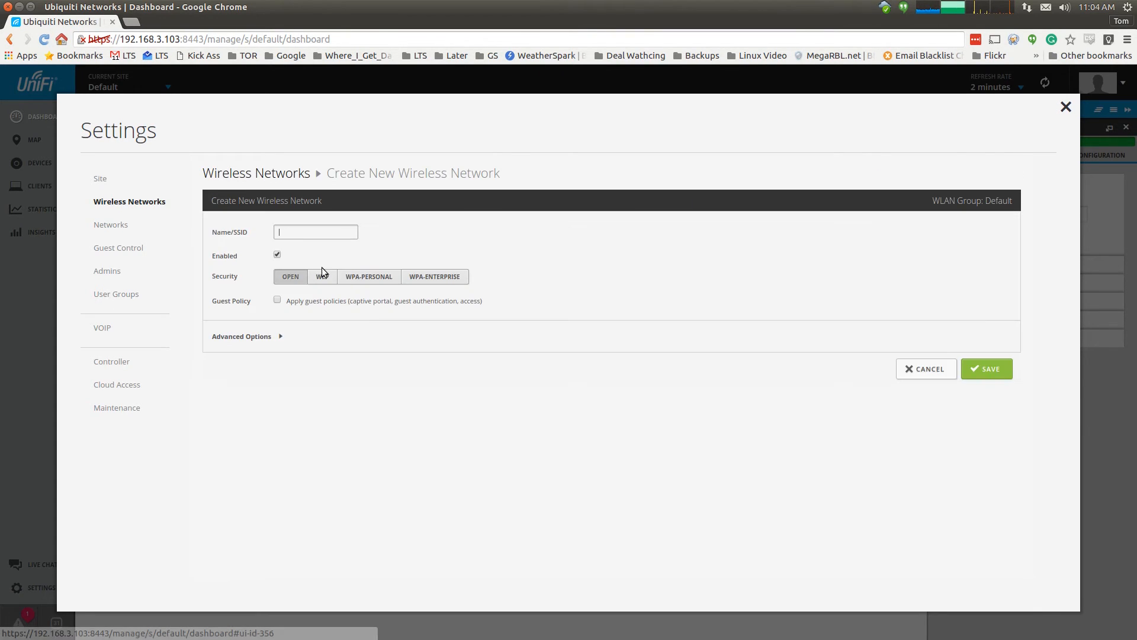
pyautogui.write('tes')
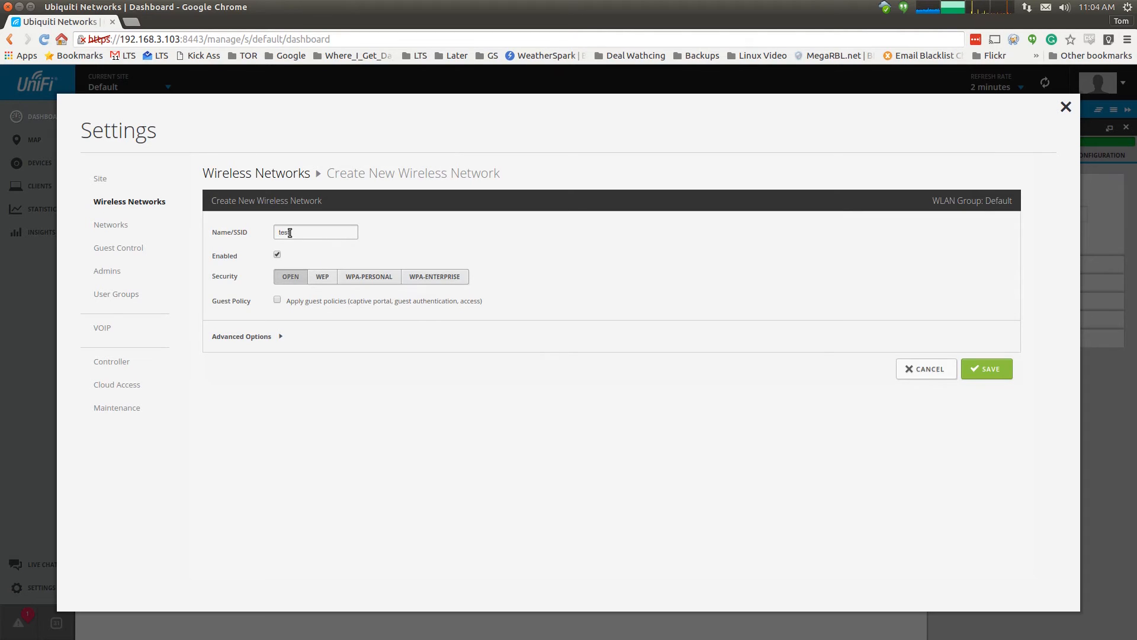
pyautogui.write('t')
pyautogui.click(369, 277)
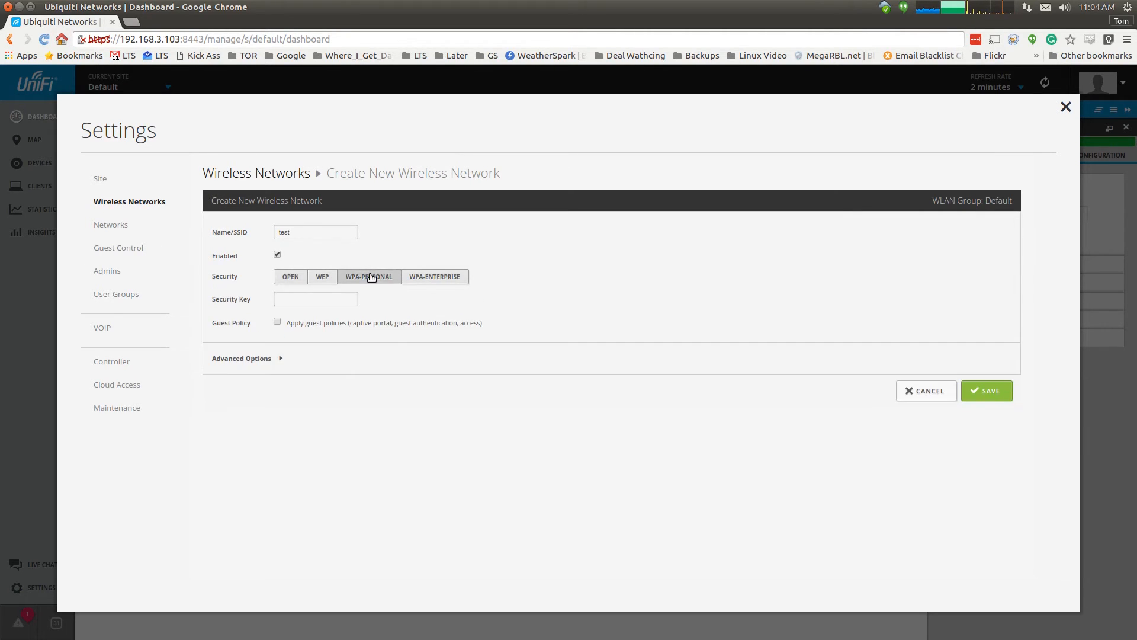
pyautogui.click(315, 297)
pyautogui.write('testkey123')
# - In advanced options keep the Default user group and enable the daily 8:00am–6:00pm WLAN schedule
pyautogui.click(271, 358)
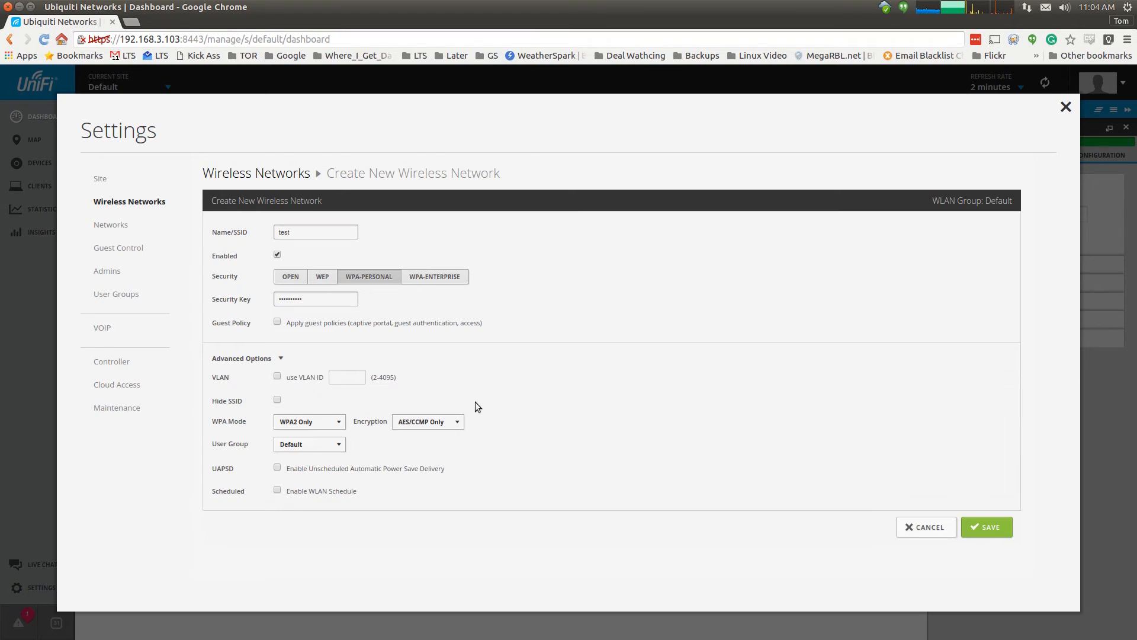
pyautogui.click(444, 427)
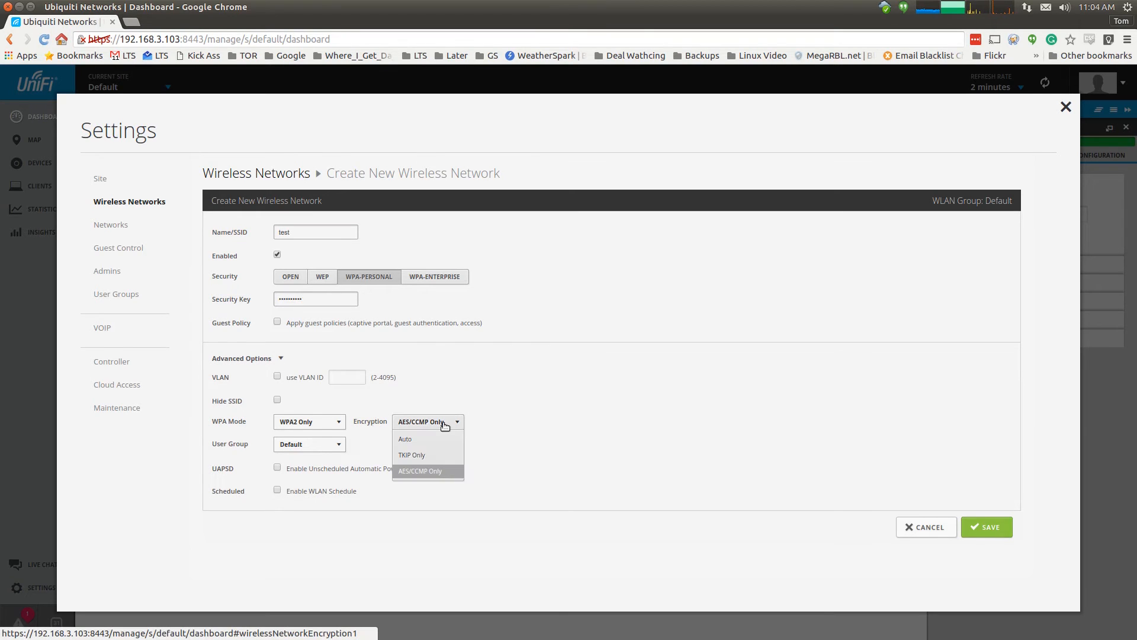
pyautogui.click(337, 449)
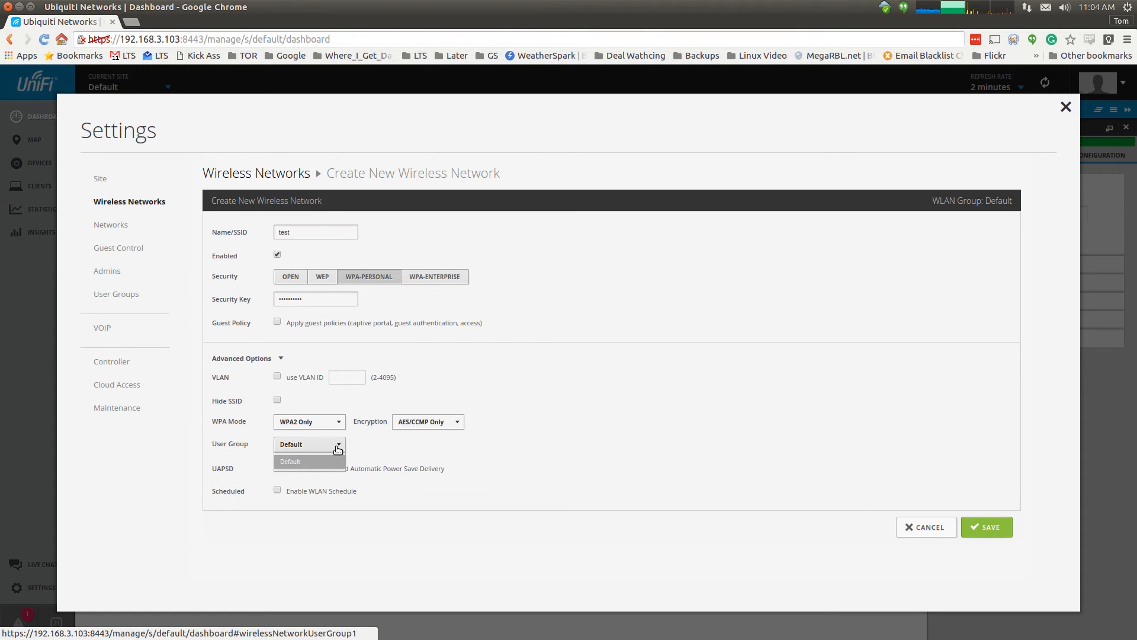
pyautogui.click(337, 447)
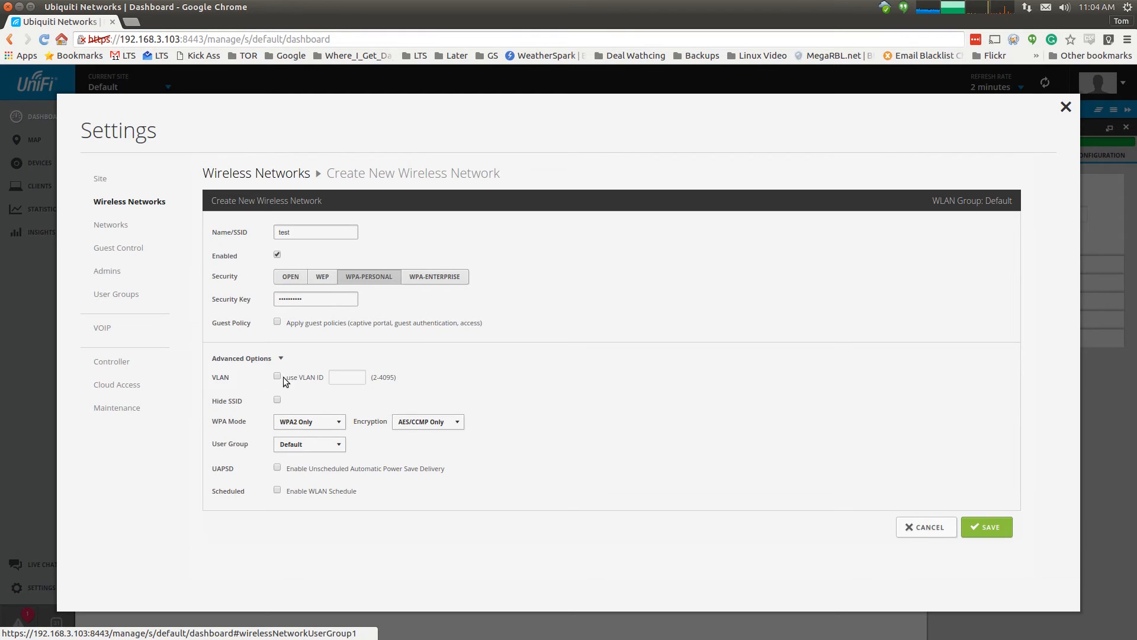
pyautogui.click(277, 489)
pyautogui.scroll(-1, 573, 447)
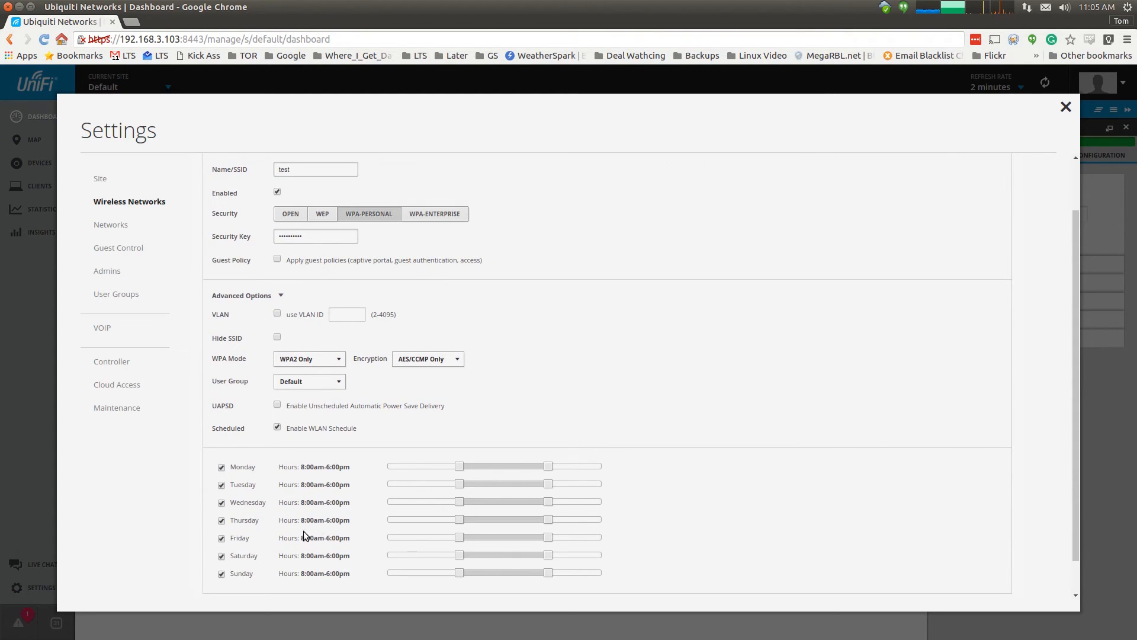
# - Turn the schedule back off and review the Networks and Guest Control restricted-subnet settings
pyautogui.click(278, 427)
pyautogui.click(114, 227)
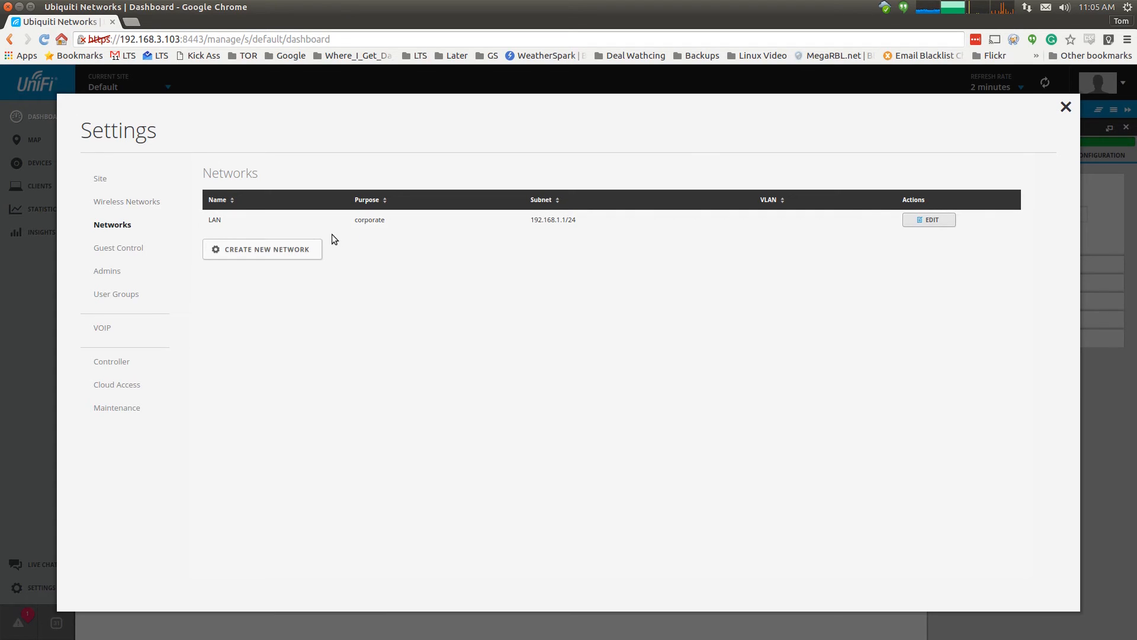
pyautogui.click(126, 249)
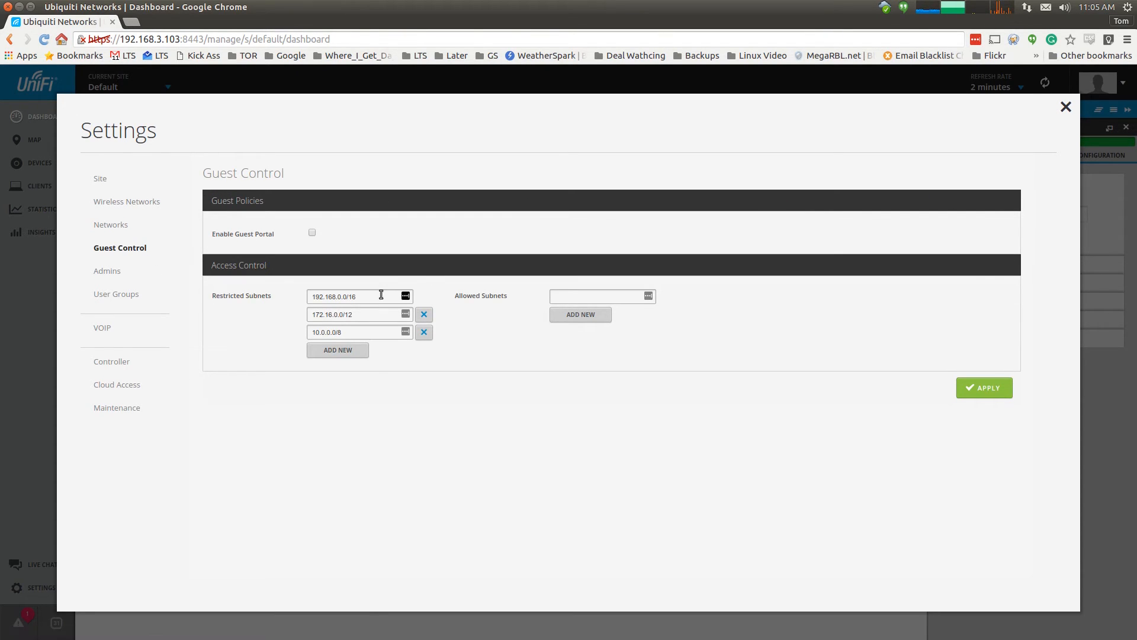
pyautogui.click(384, 319)
pyautogui.tripleClick(376, 294)
# - Browse the Admins, VOIP, Controller and Cloud Access settings, ending on Maintenance showing version 4.8.15
pyautogui.click(109, 272)
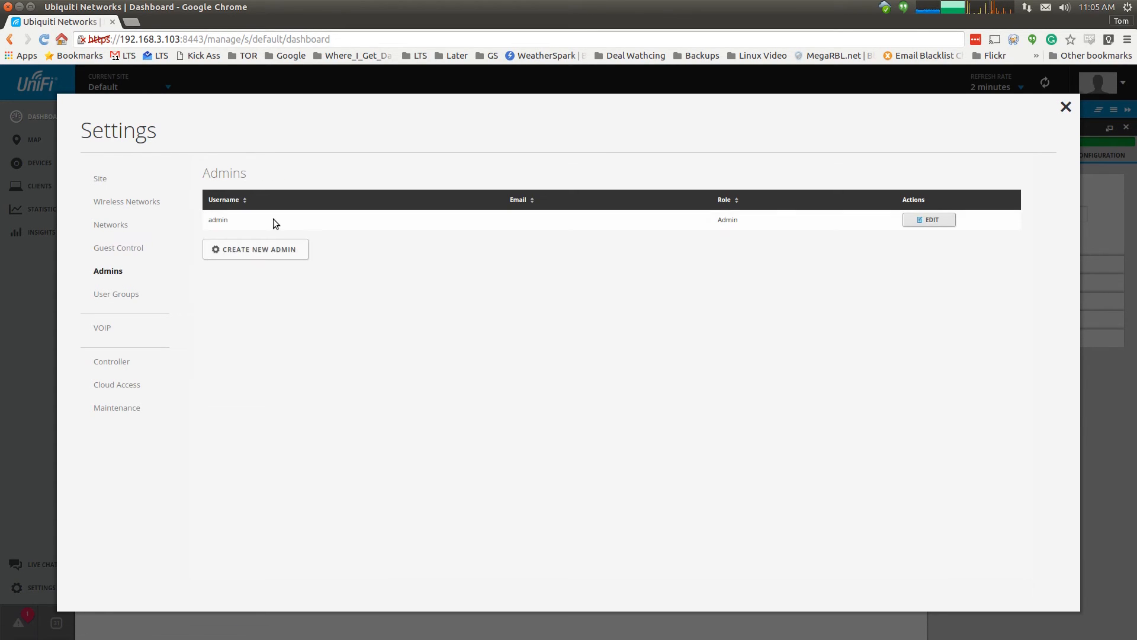
pyautogui.click(100, 335)
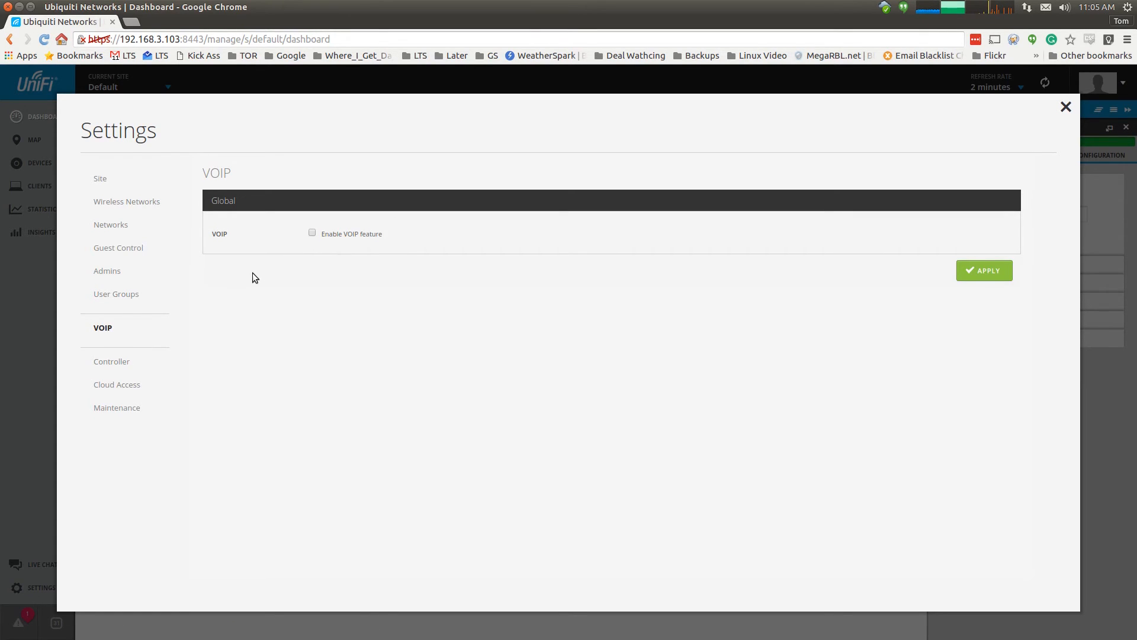
pyautogui.click(121, 361)
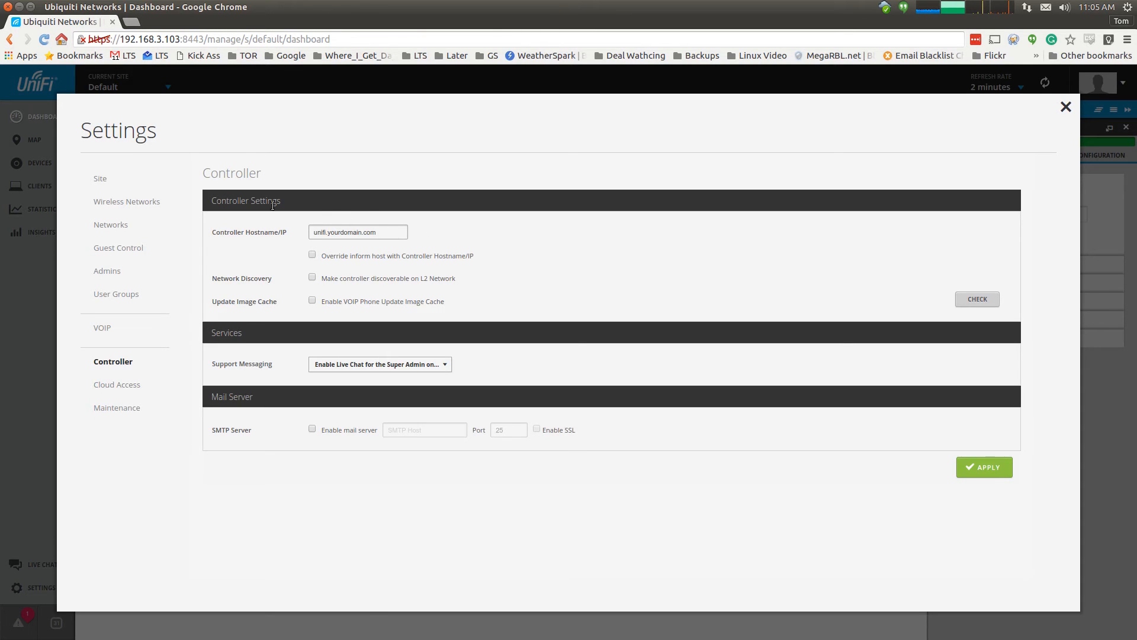
pyautogui.click(402, 232)
pyautogui.click(123, 386)
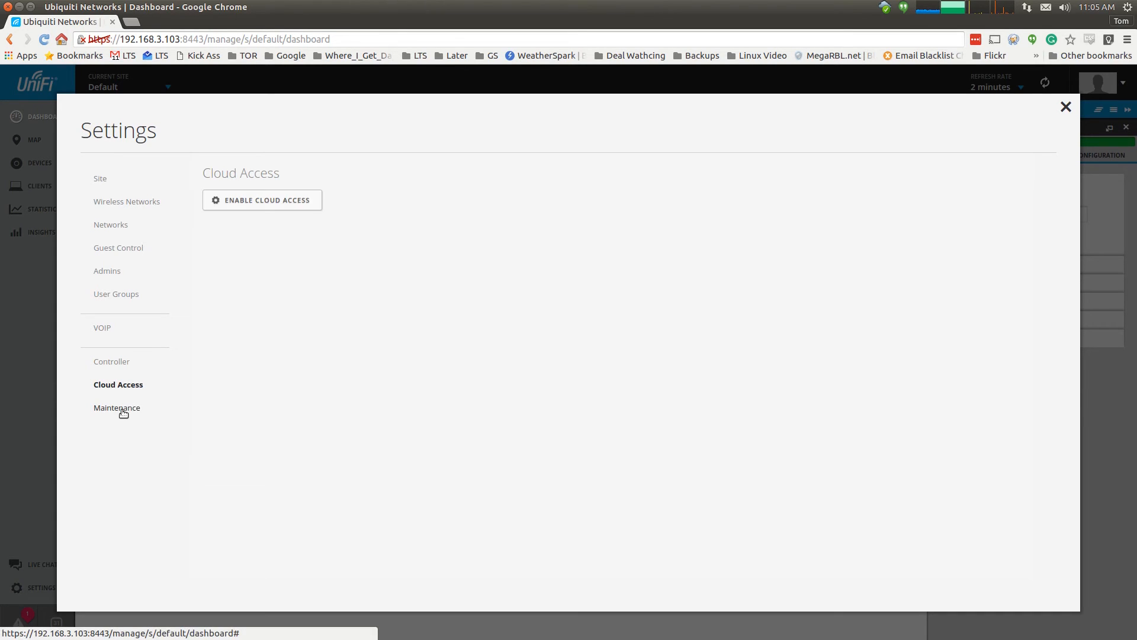
pyautogui.click(123, 411)
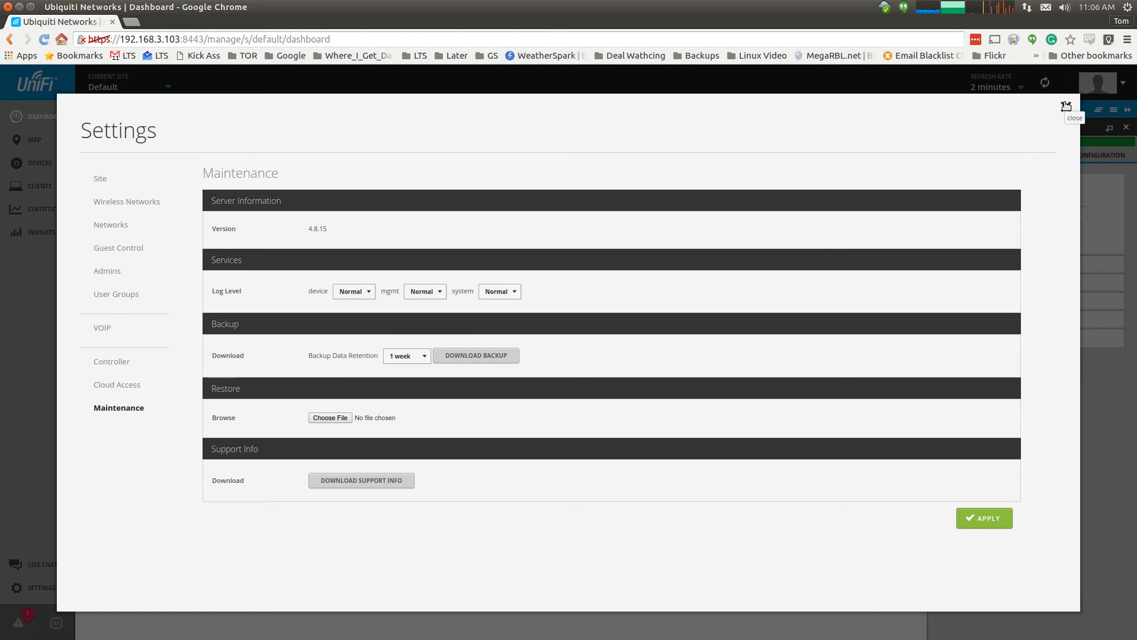
# - Close Settings, view Tomz's connected users and one Android client, then browse Map, Devices and Clients
pyautogui.click(1066, 106)
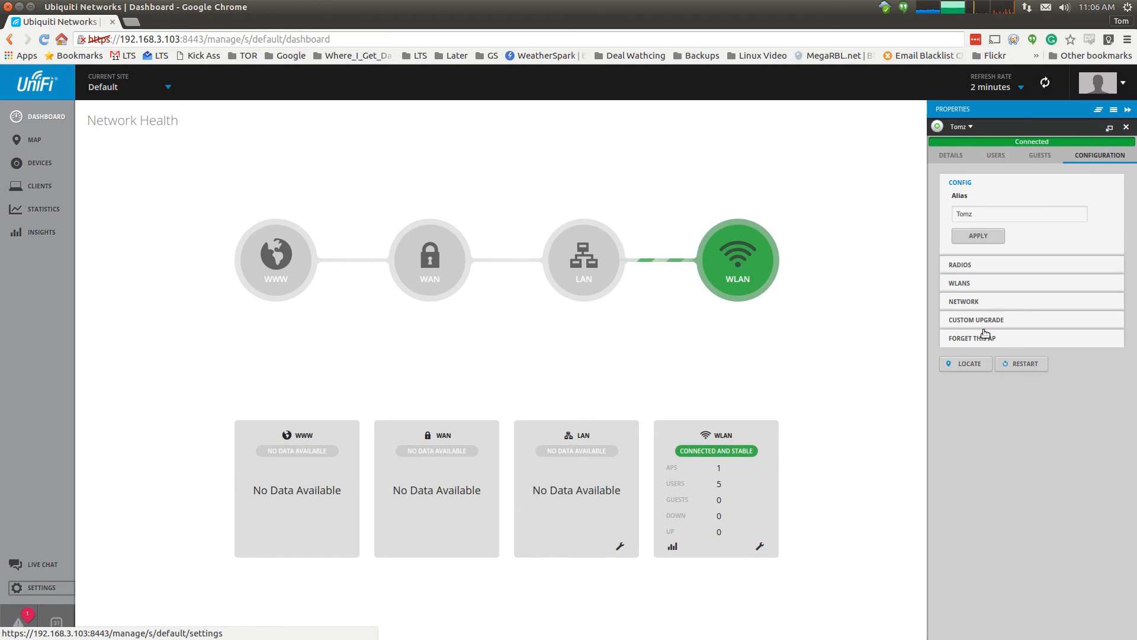
pyautogui.click(998, 156)
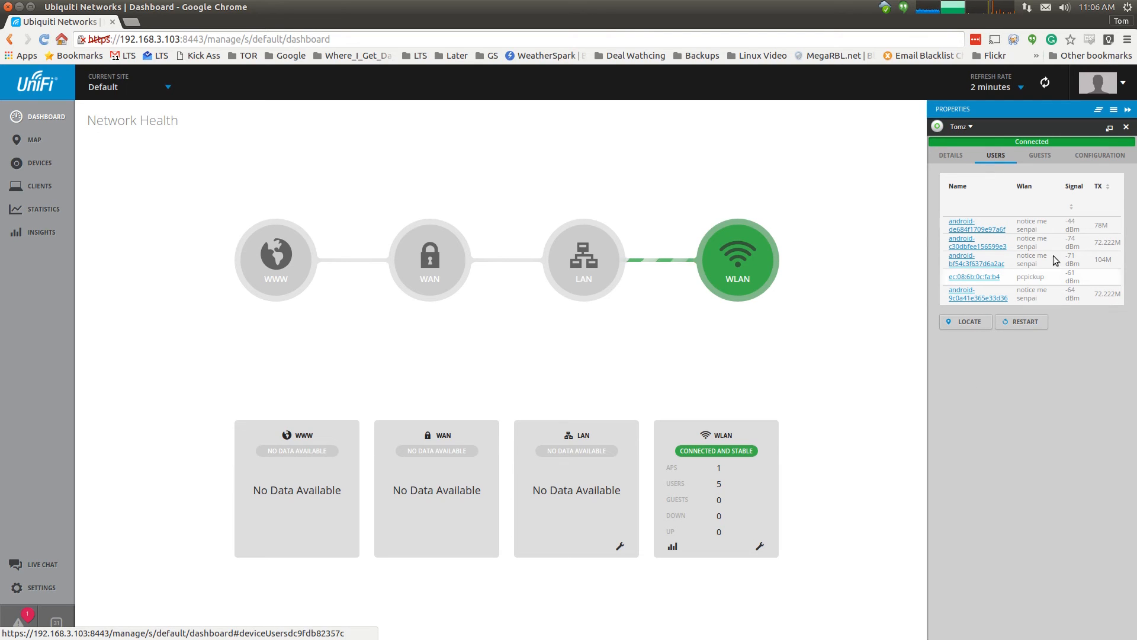
pyautogui.click(963, 229)
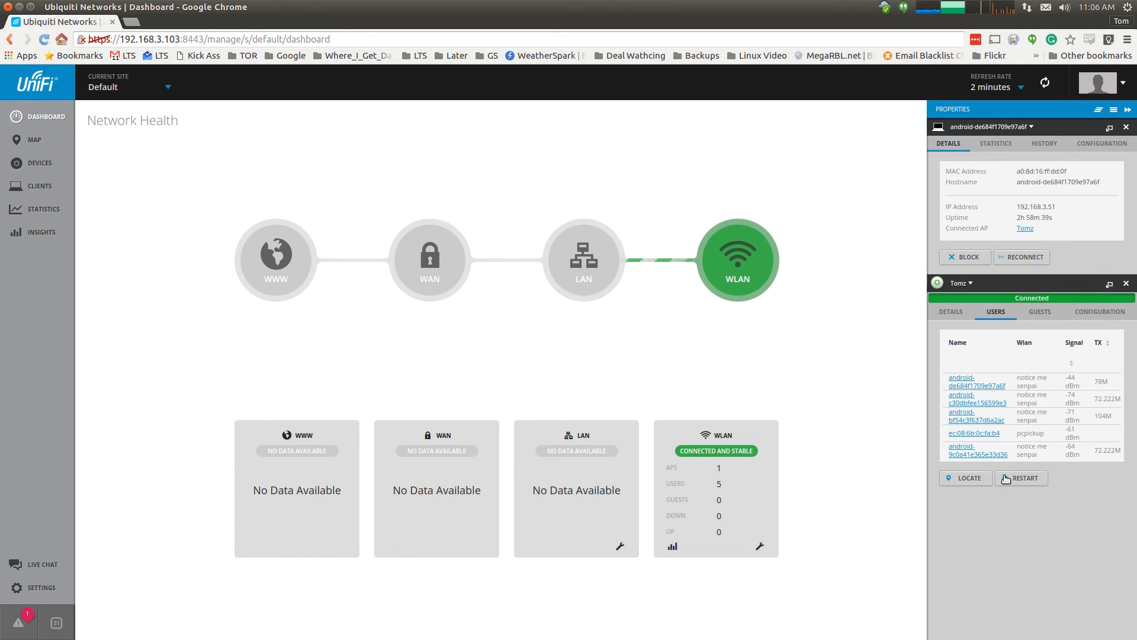
pyautogui.click(34, 142)
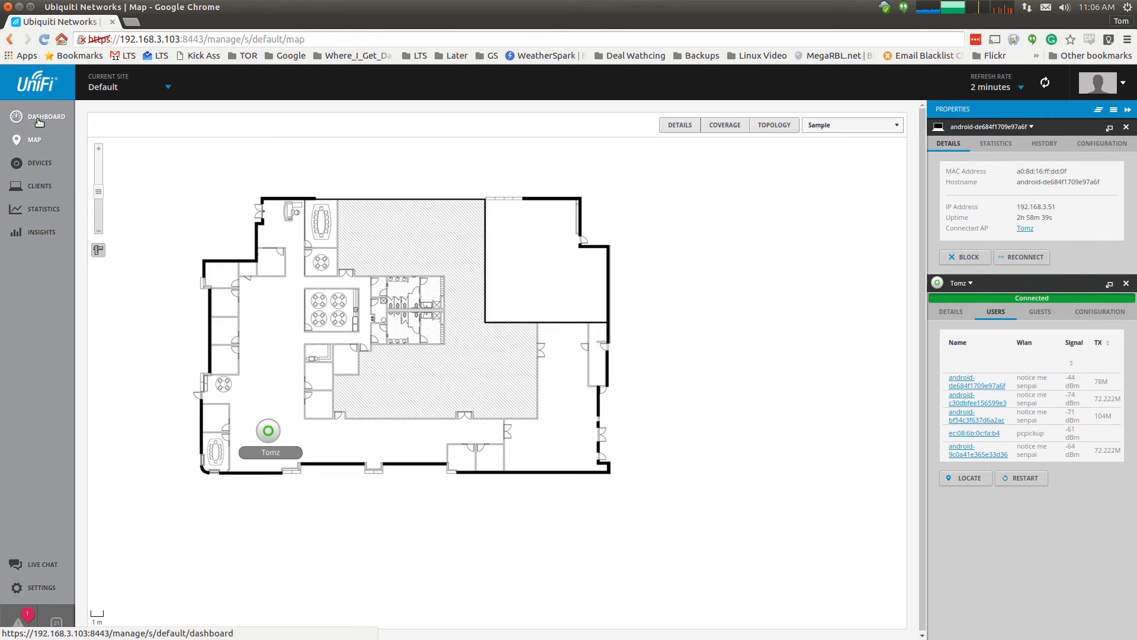
pyautogui.click(38, 162)
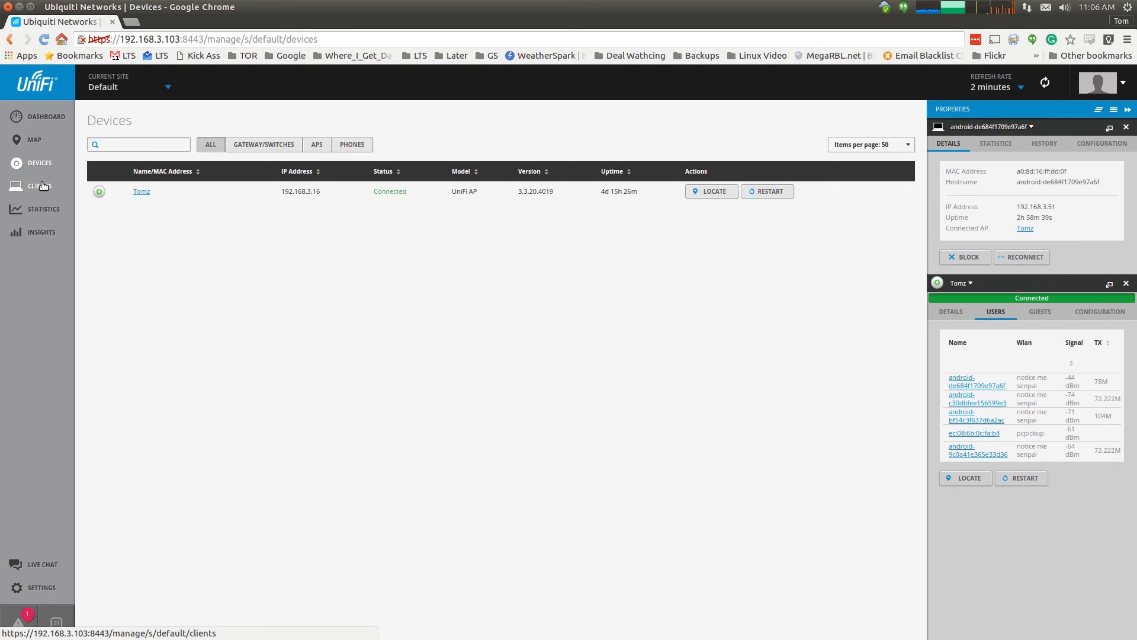
pyautogui.click(39, 186)
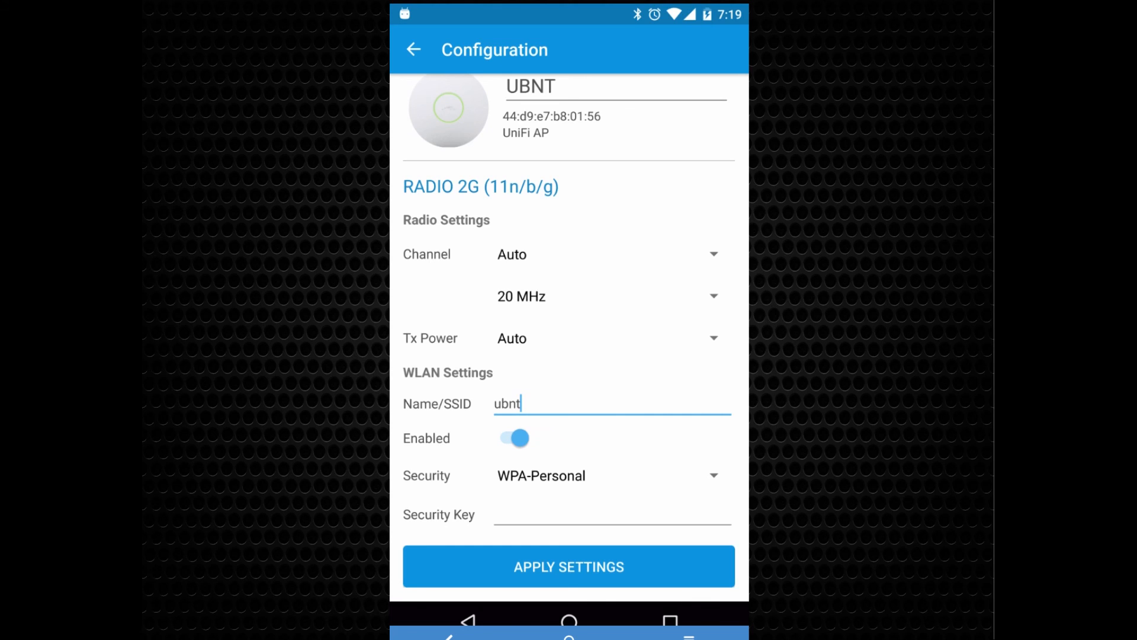
# - Choose the standalone AP's security type and continue to its Status page showing one station
pyautogui.click(542, 476)
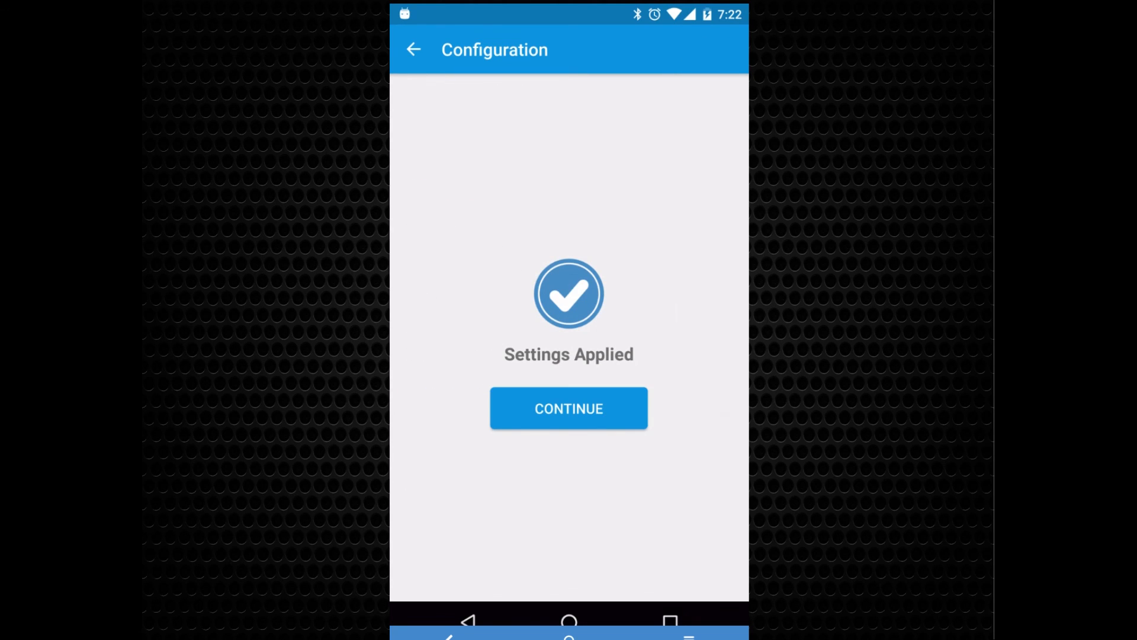
pyautogui.click(568, 409)
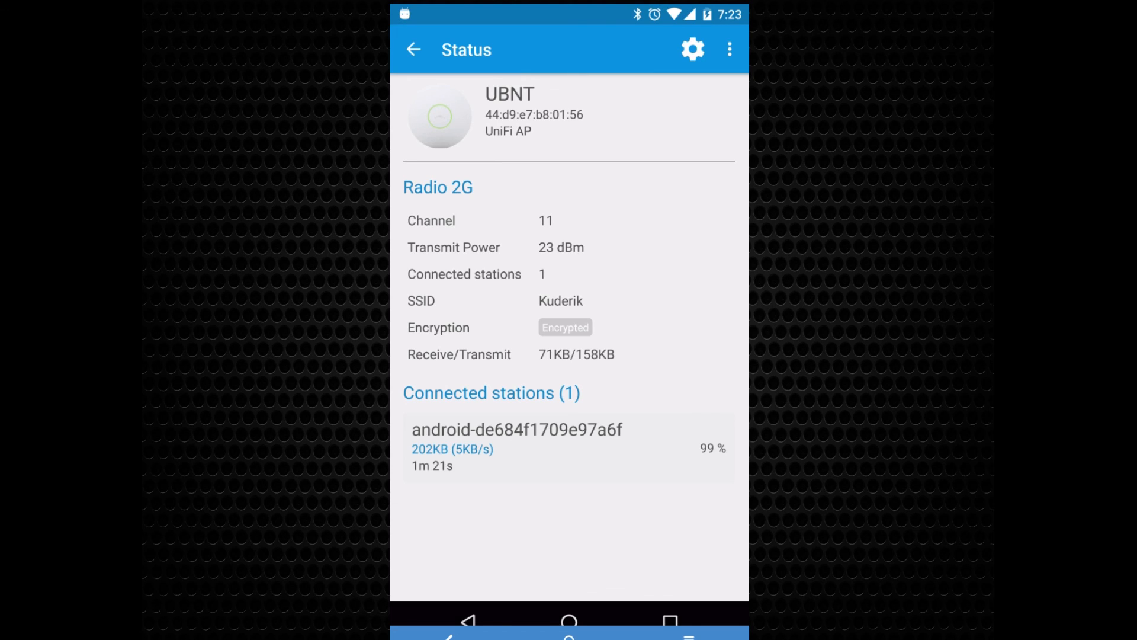